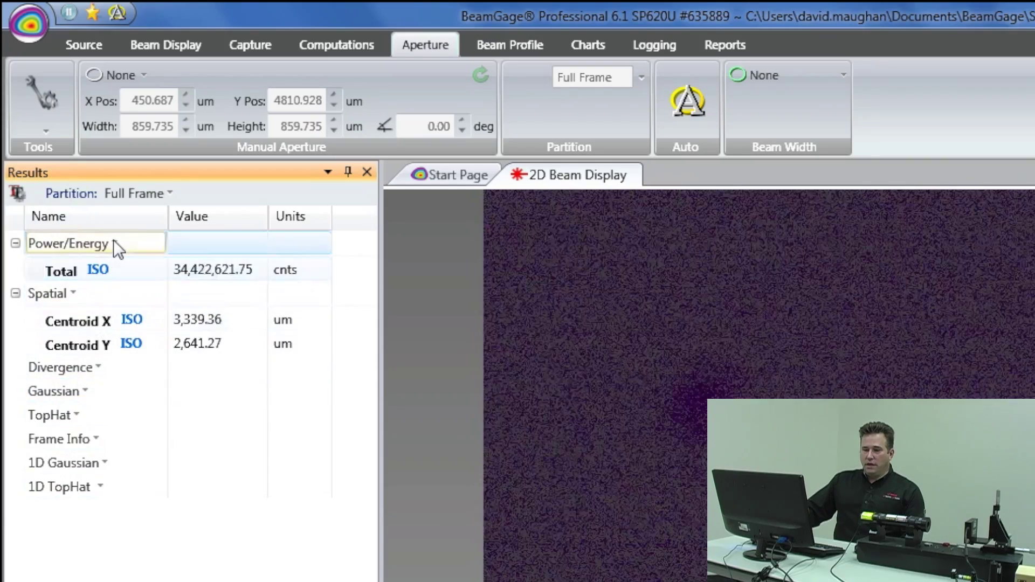
Step: Show the Power/Energy result choices, where only Total is checked
left_click(114, 241)
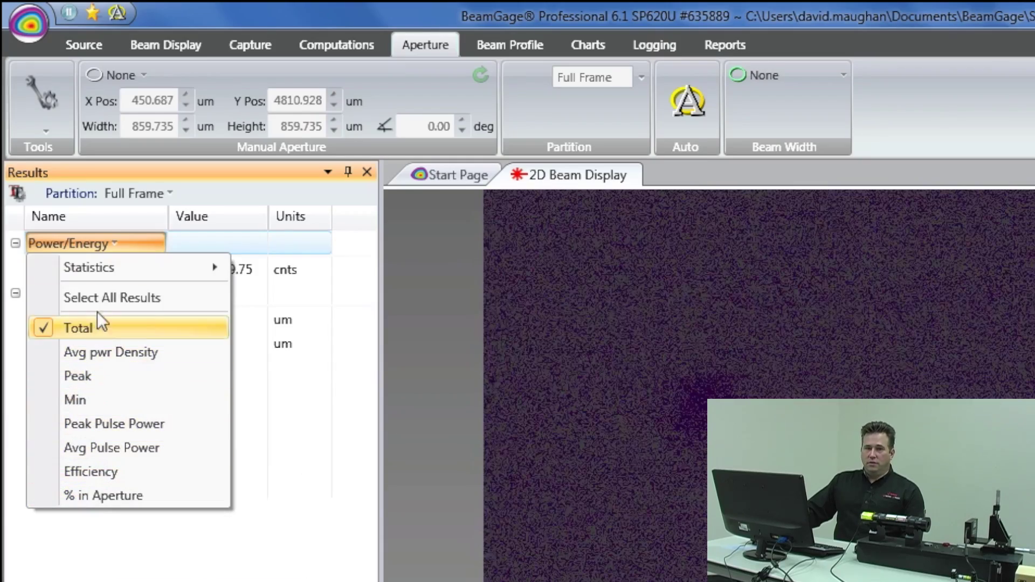
Step: Check Avg pwr Density and Peak in the Power/Energy list alongside Total
mouse_move(108, 271)
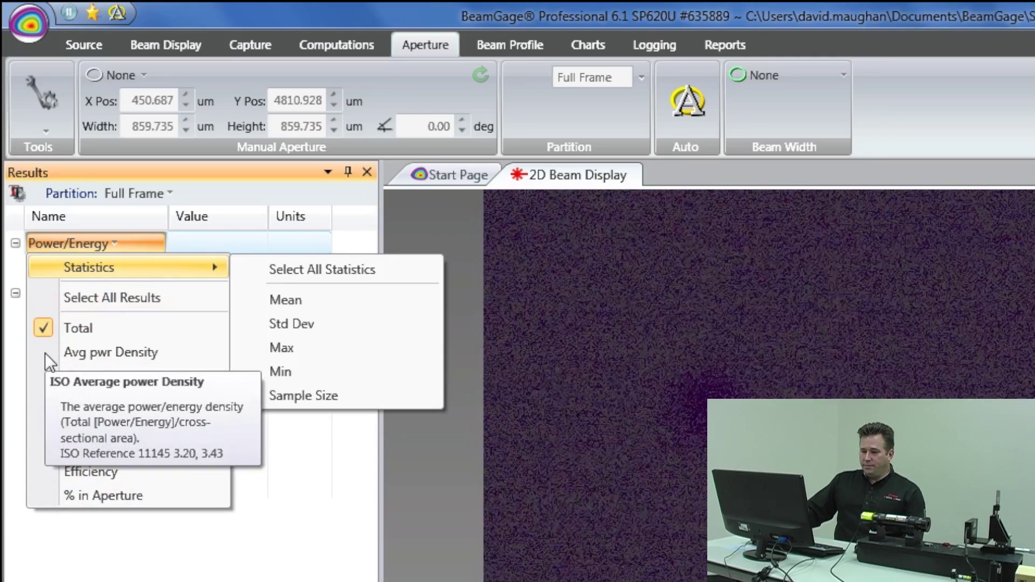
left_click(45, 353)
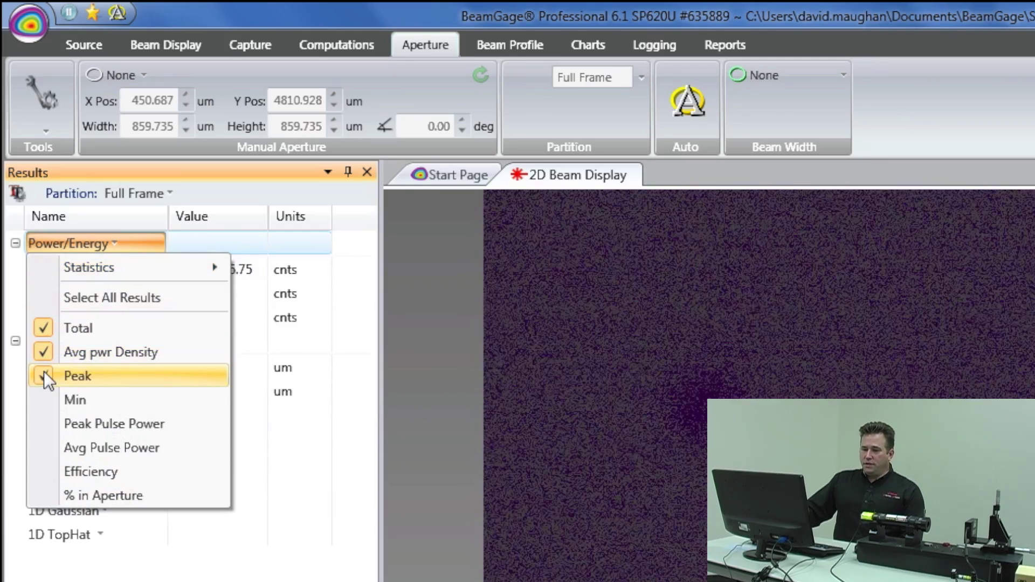
left_click(44, 371)
left_click(85, 247)
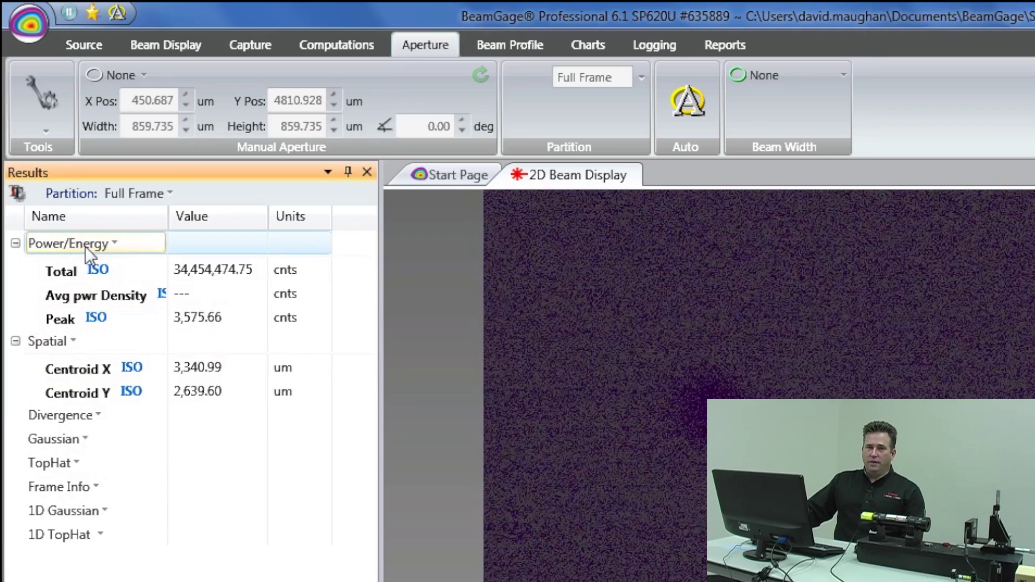
mouse_move(135, 303)
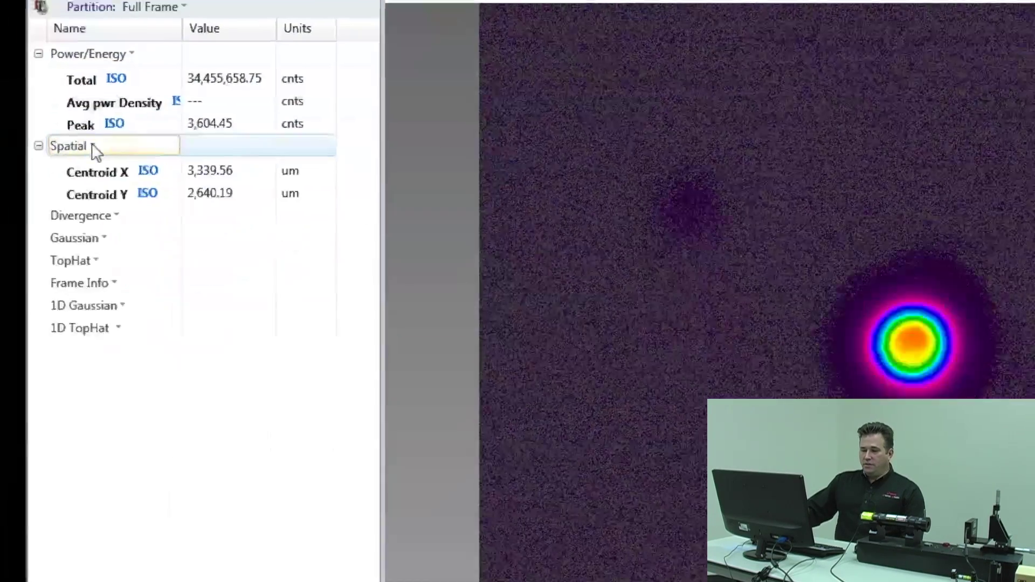
Step: Check D4σ and D%pk in the Spatial results list beneath Centroid X and Y
left_click(72, 341)
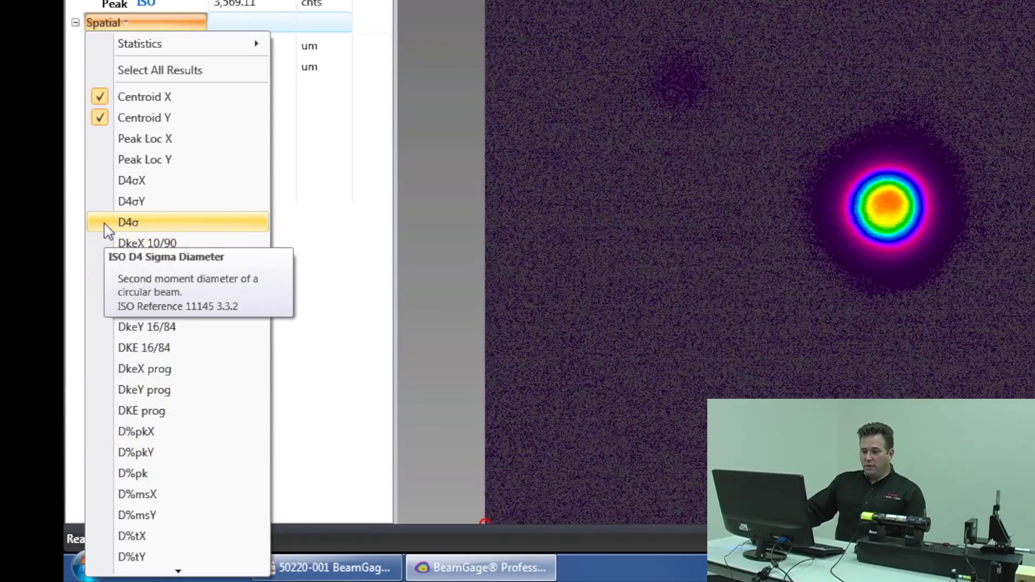
left_click(108, 227)
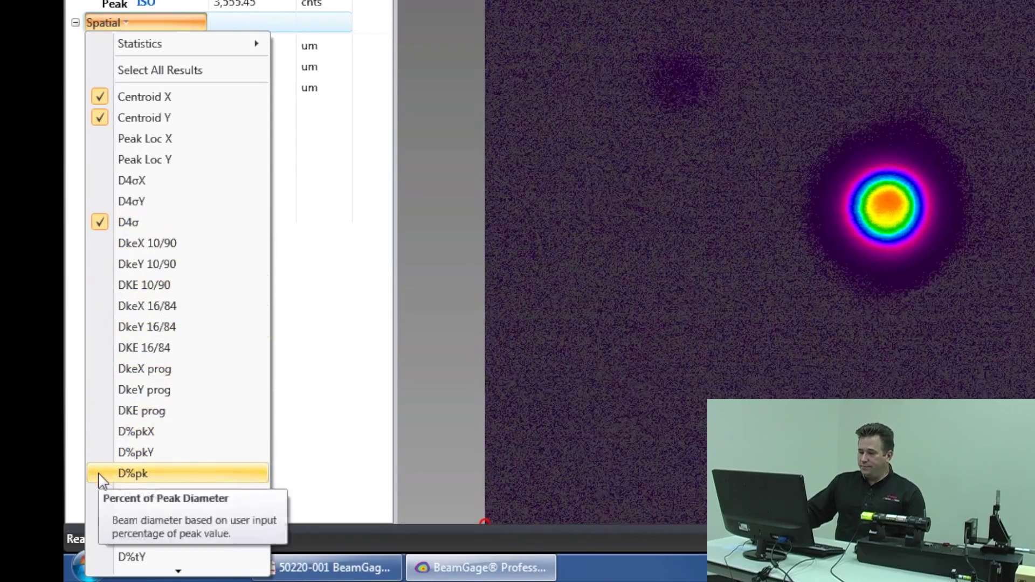
left_click(103, 474)
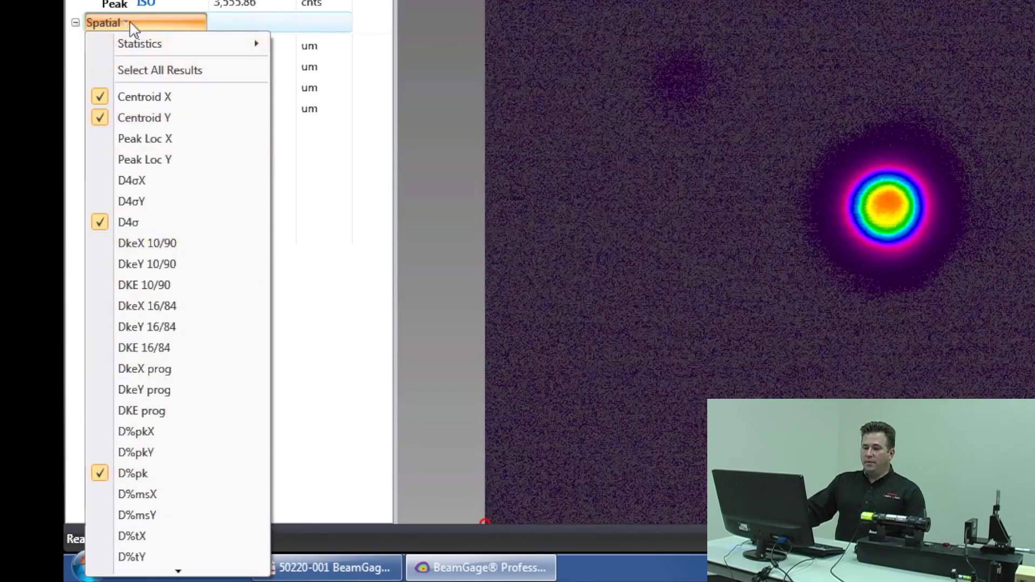
left_click(130, 25)
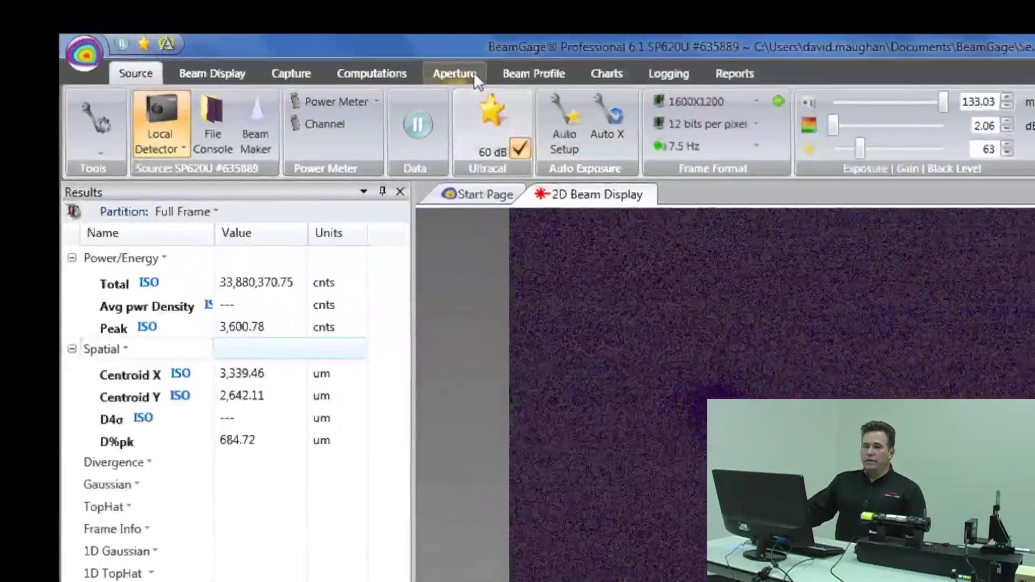
Step: On the Aperture tab, enable the Auto aperture, then disable it again
left_click(315, 26)
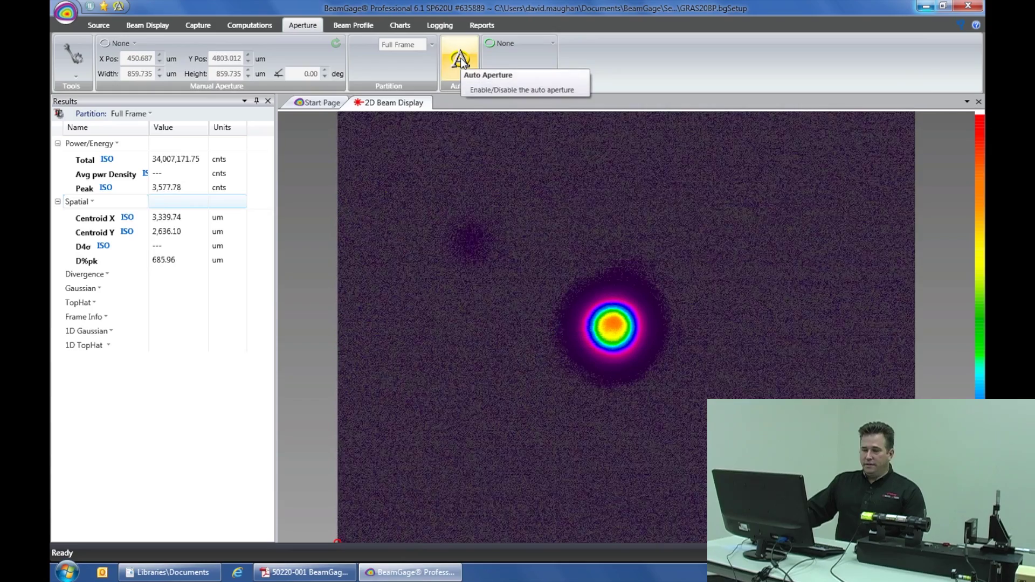
left_click(516, 56)
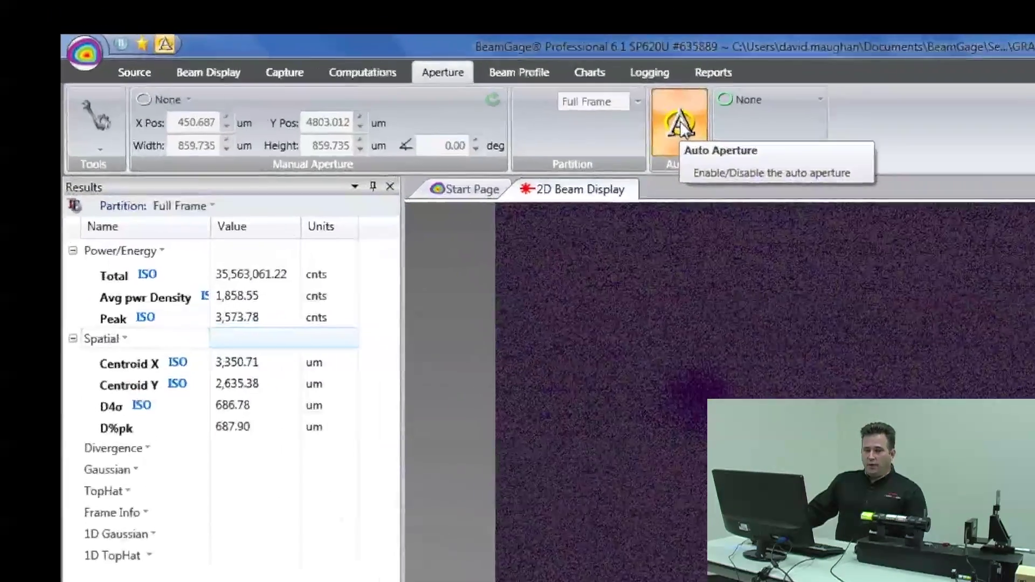
left_click(532, 83)
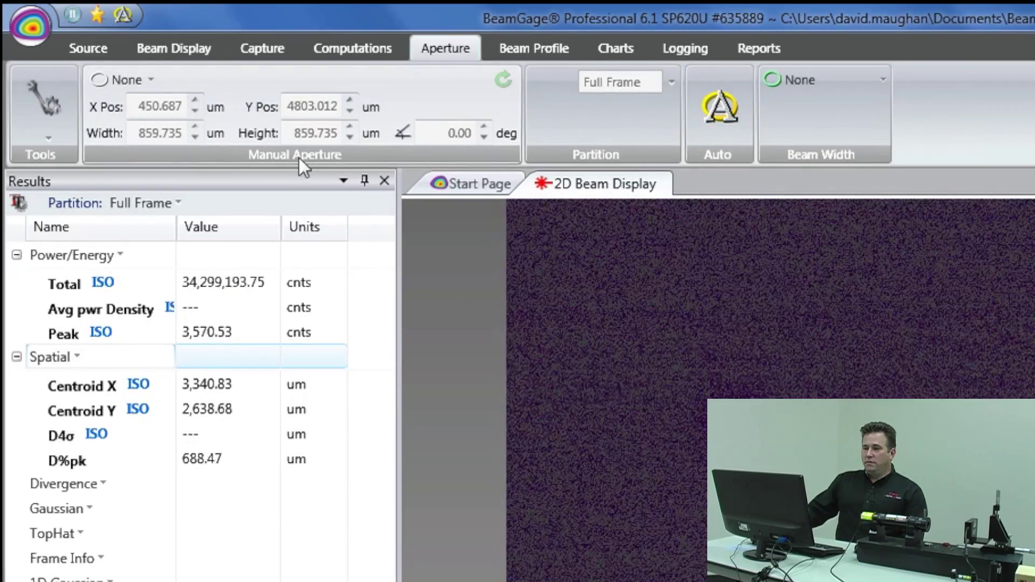
Step: Set the manual aperture shape to Circle and drag the circle onto the beam
left_click(143, 80)
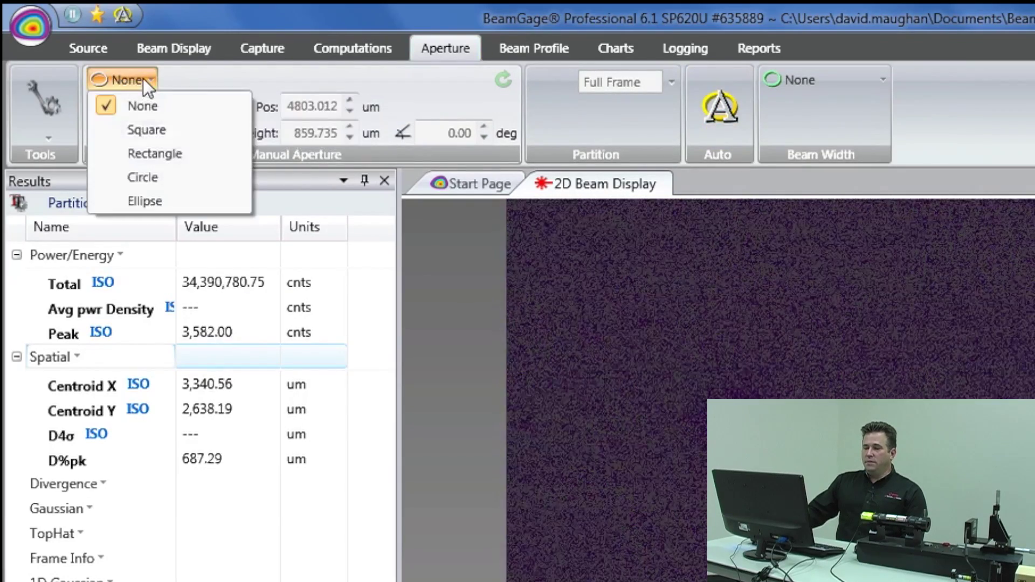
left_click(132, 173)
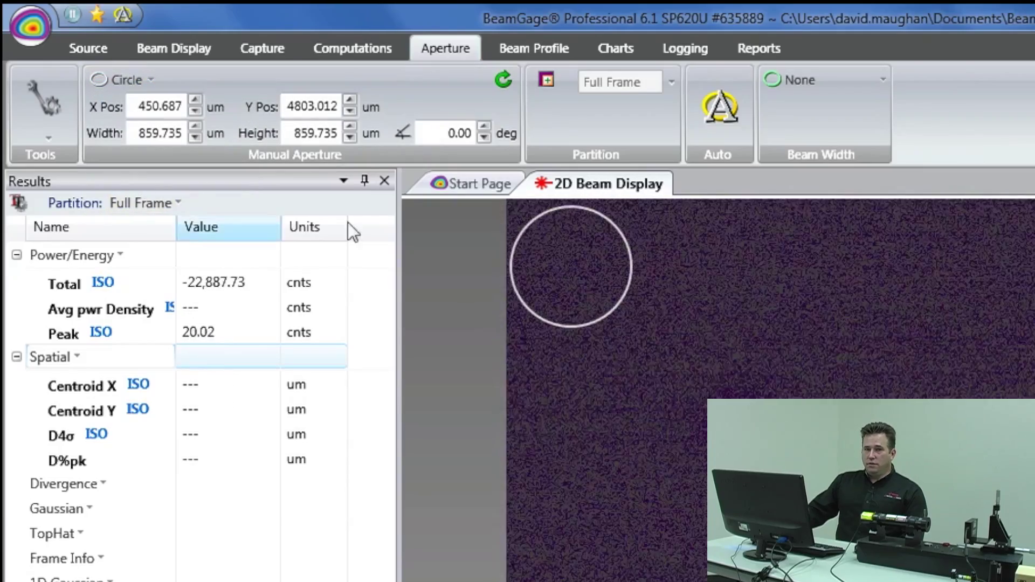
left_click(634, 283)
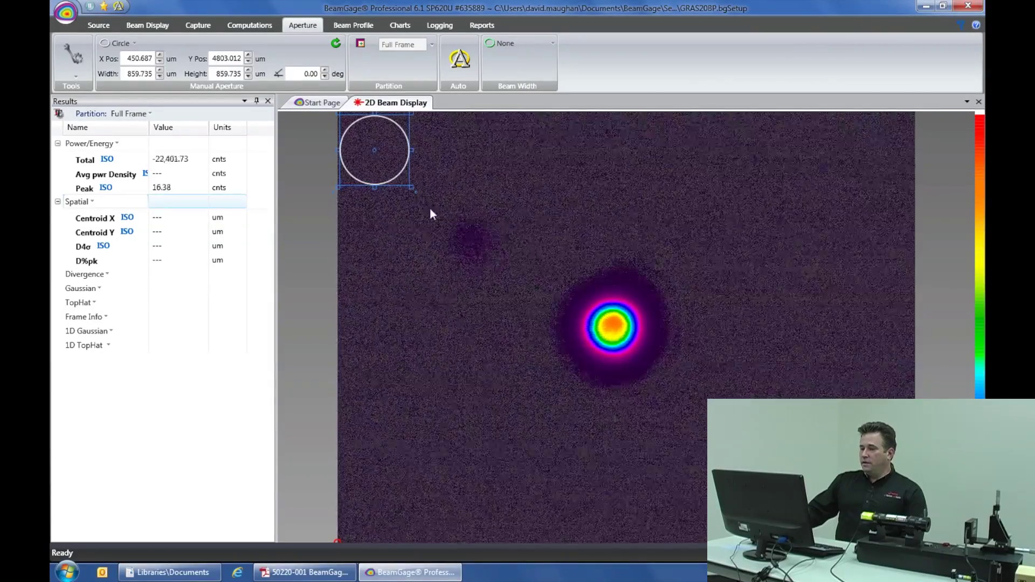
left_click_drag(406, 170, 416, 189)
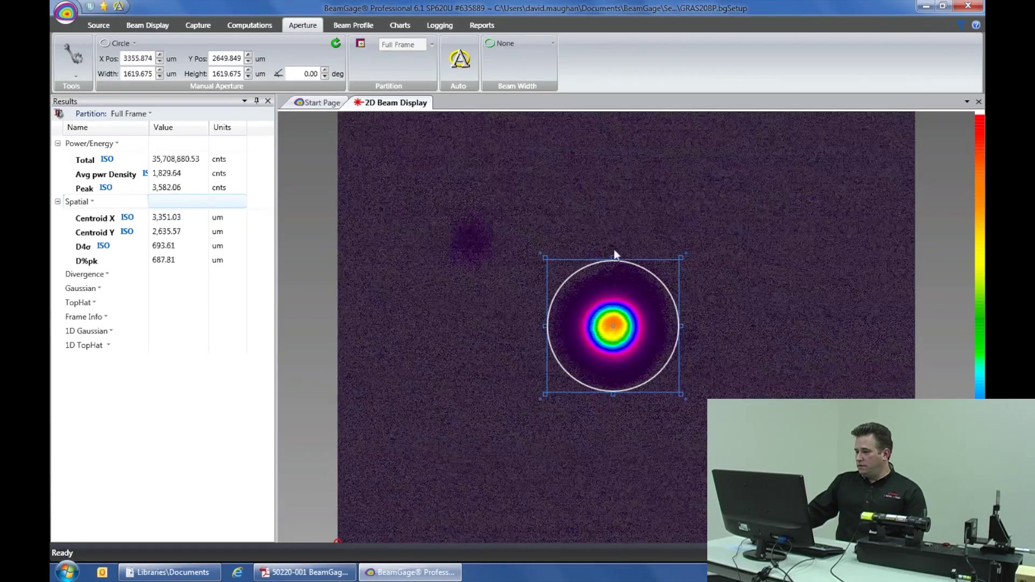
left_click(580, 244)
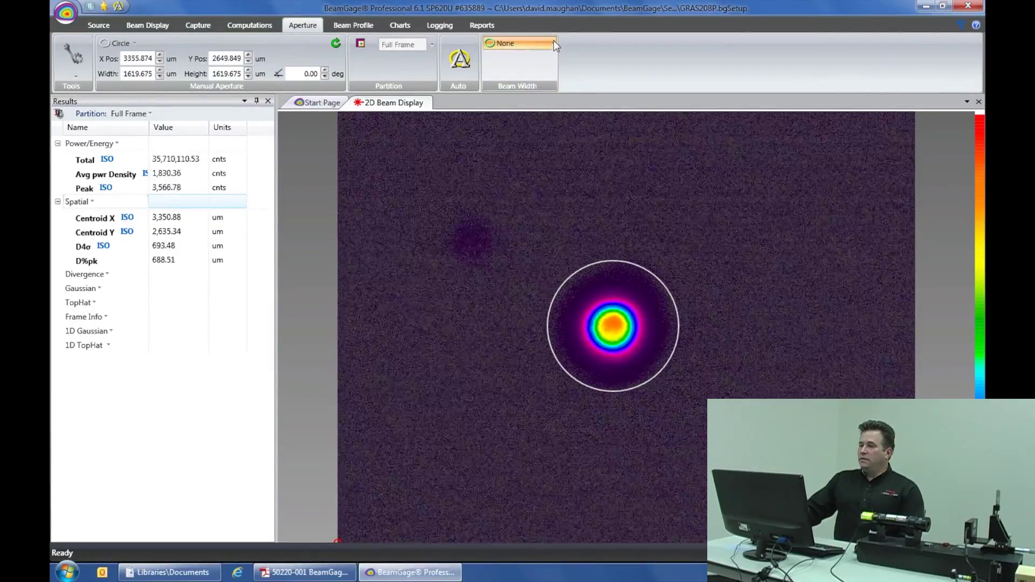
left_click(518, 43)
Step: Choose Circle as the Beam Width outline shape on the Aperture tab
left_click(513, 99)
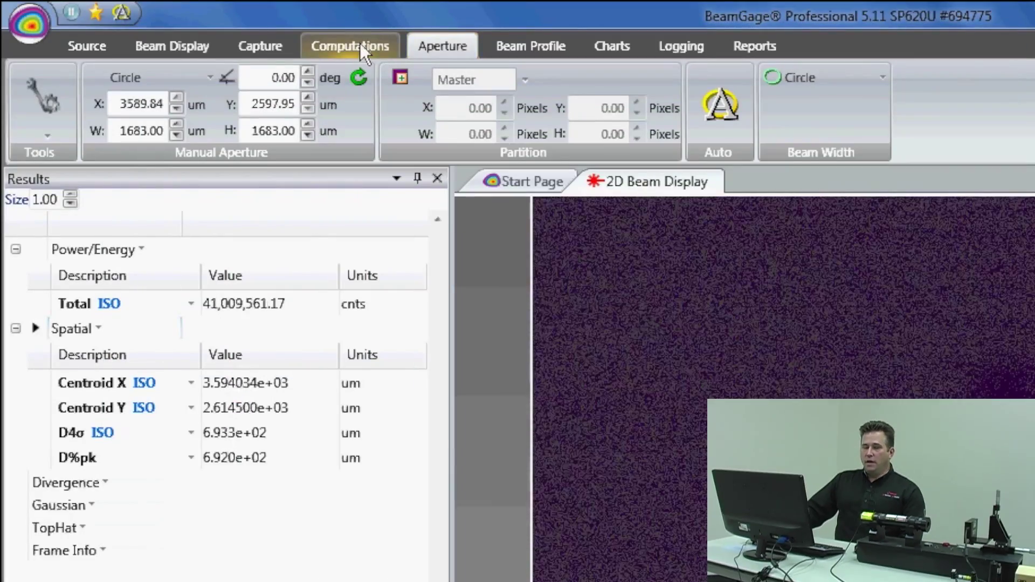
left_click(360, 43)
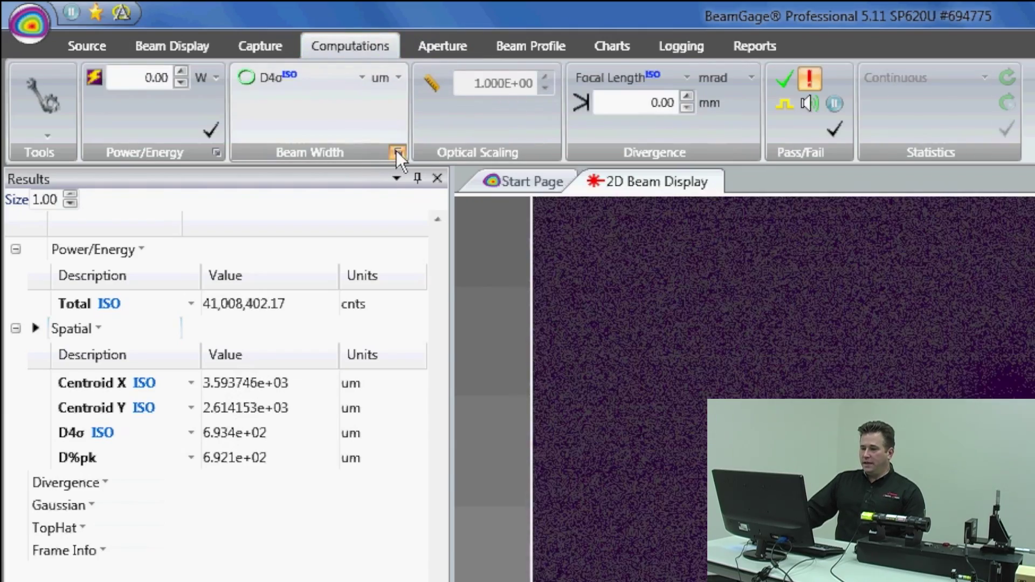
left_click(398, 152)
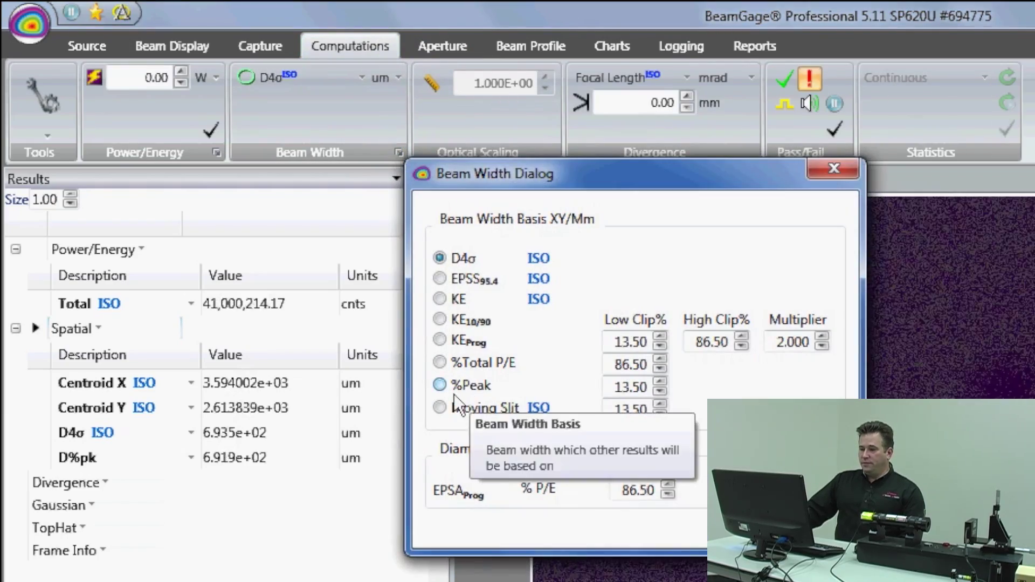
left_click(446, 380)
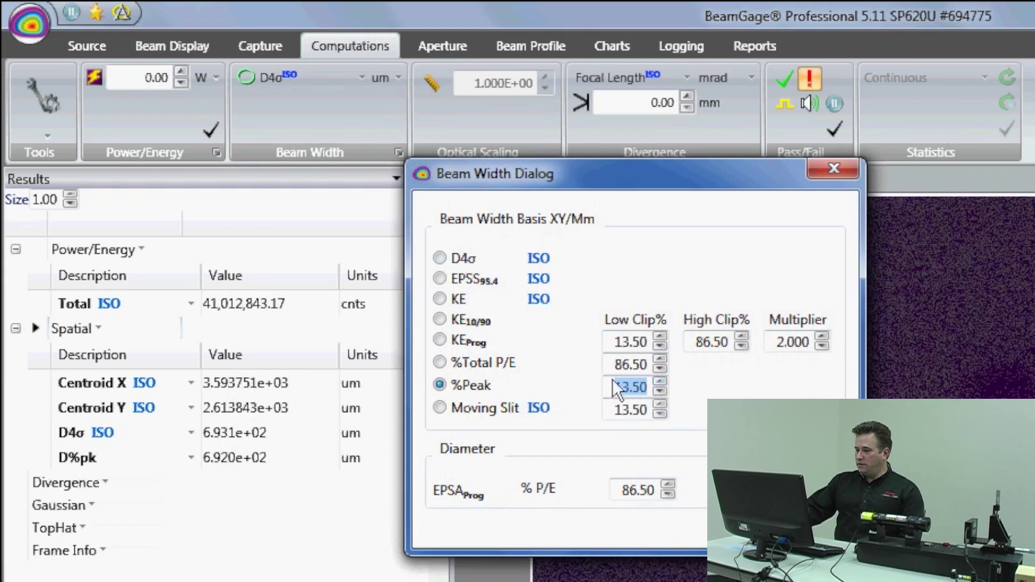
type("50")
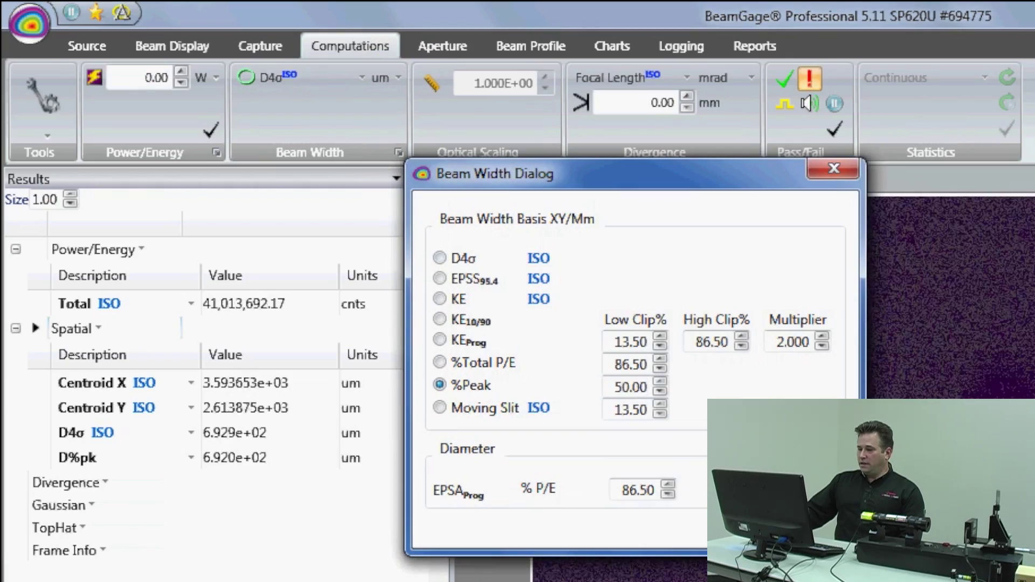
key("Return")
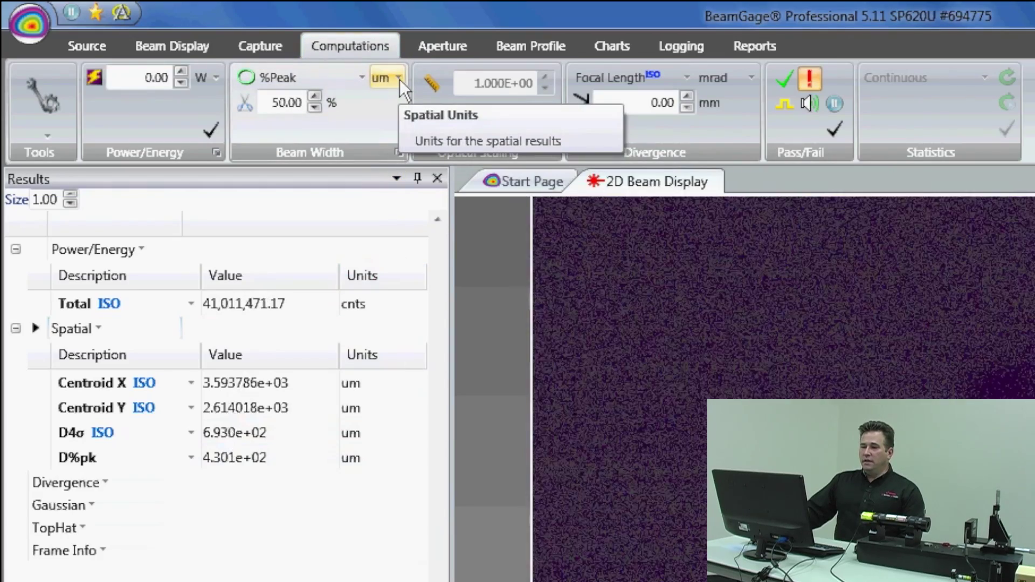
Step: Change the Beam Width spatial units from um to mm
left_click(399, 78)
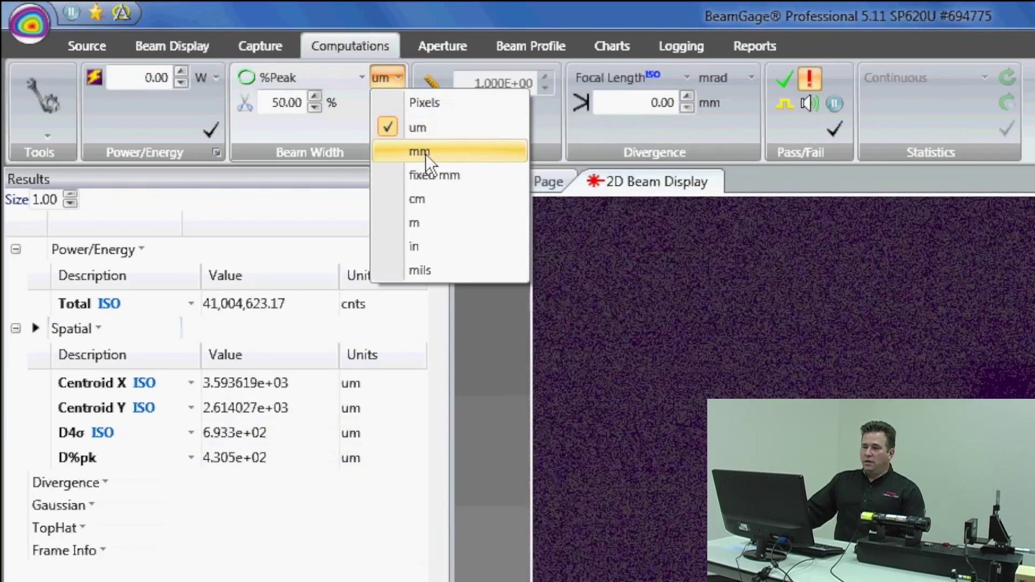
left_click(425, 154)
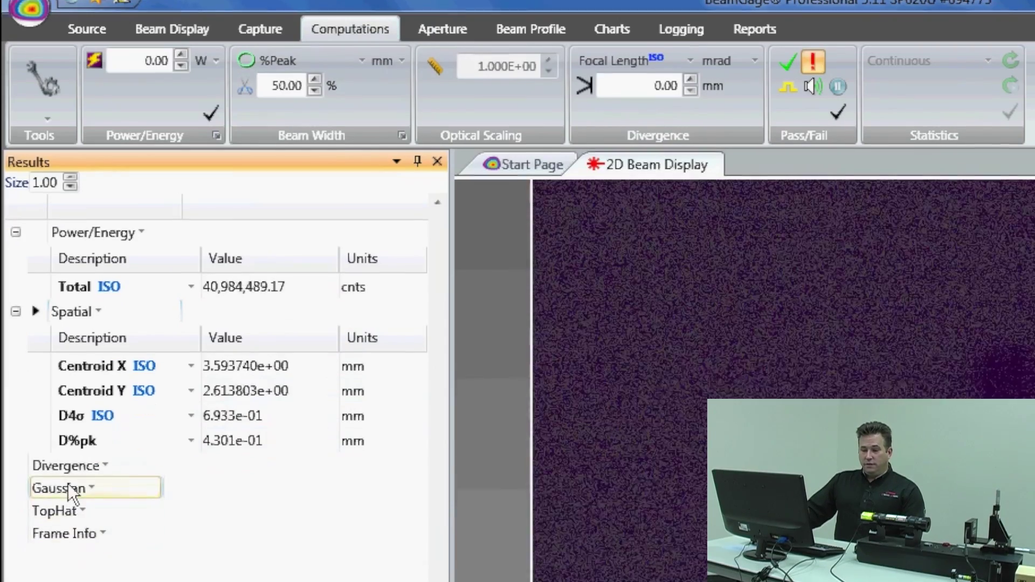
left_click(69, 505)
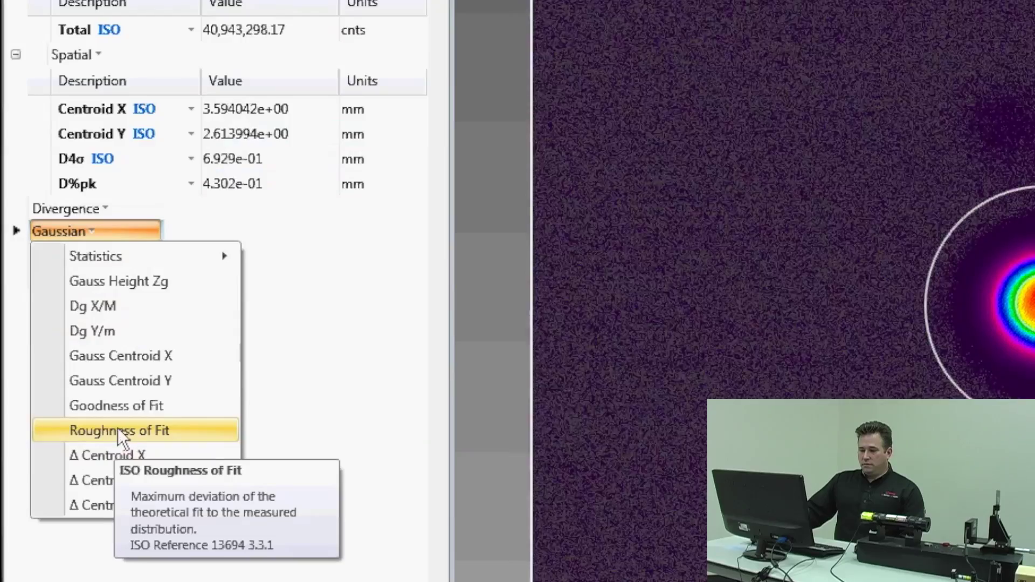
Step: Check Gaussian Roughness of Fit and expand the Gaussian section to show its value
left_click(118, 429)
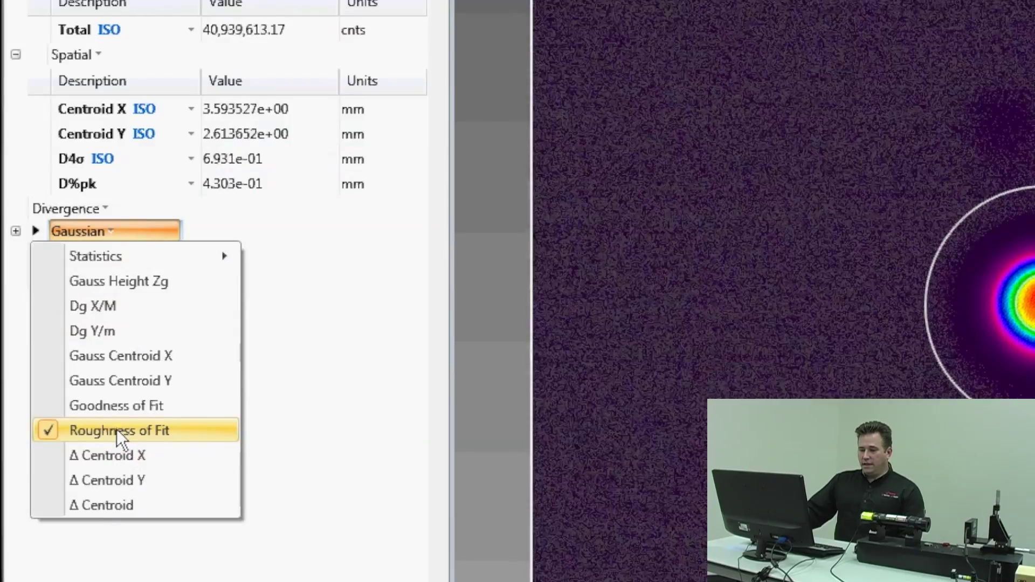
left_click(222, 547)
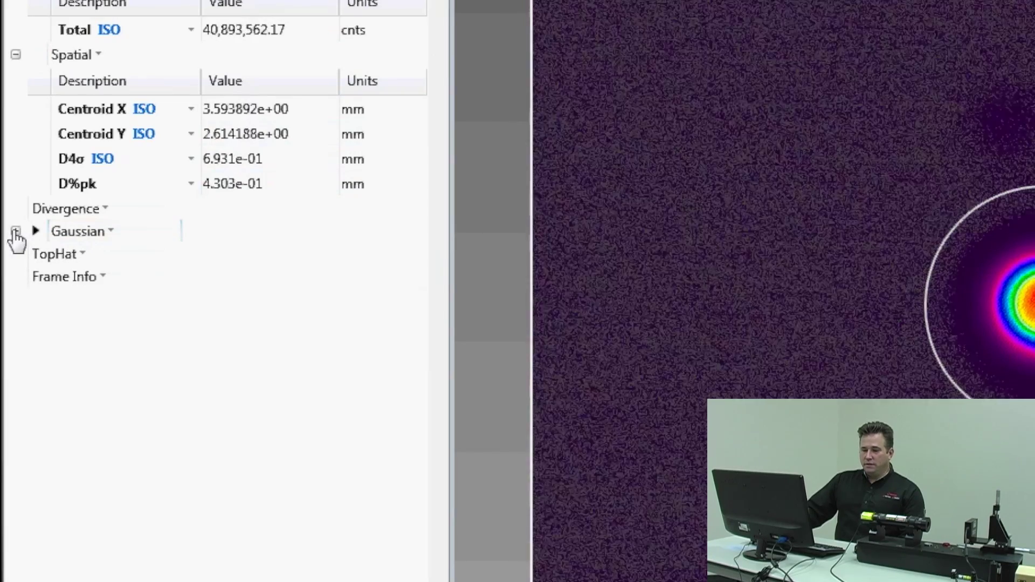
left_click(15, 232)
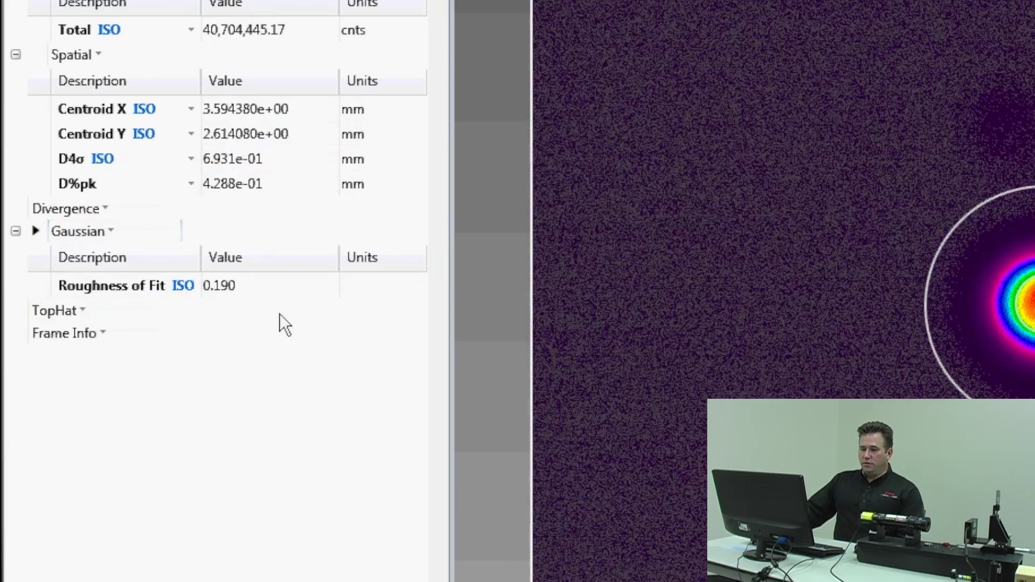
right_click(165, 281)
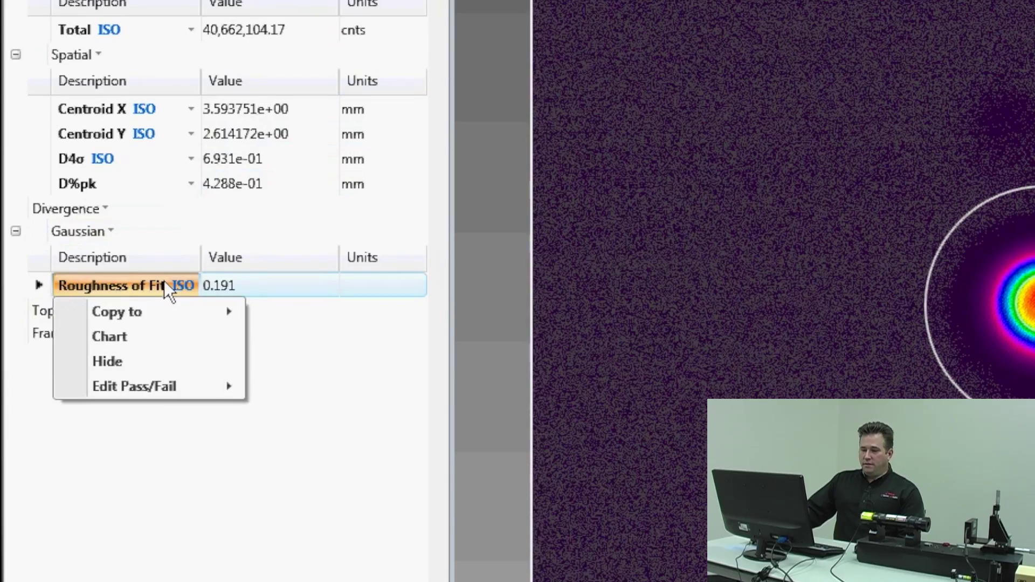
Step: Copy Roughness of Fit to the 2D Beam Display and place its label top-left
mouse_move(153, 312)
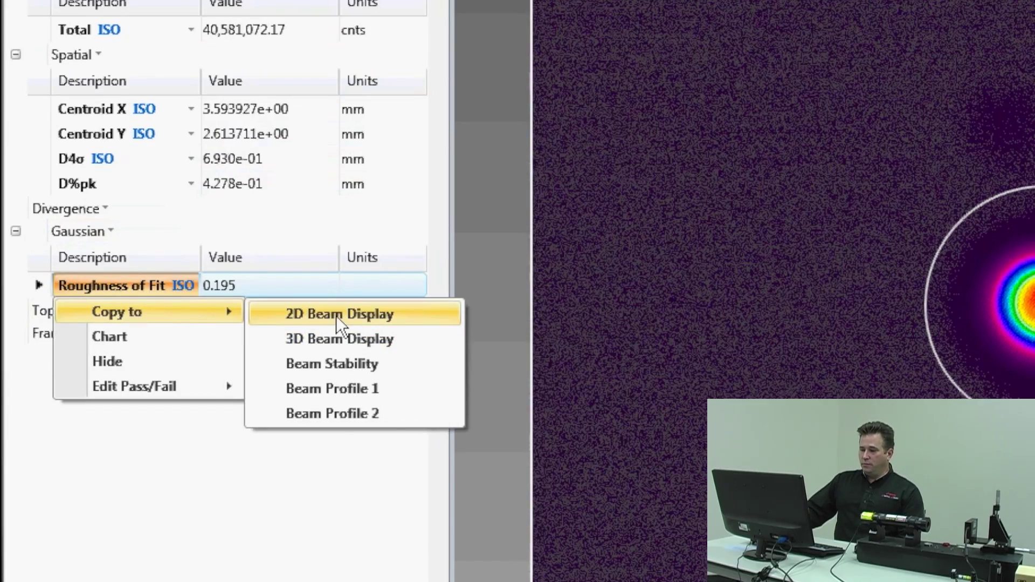
left_click(335, 315)
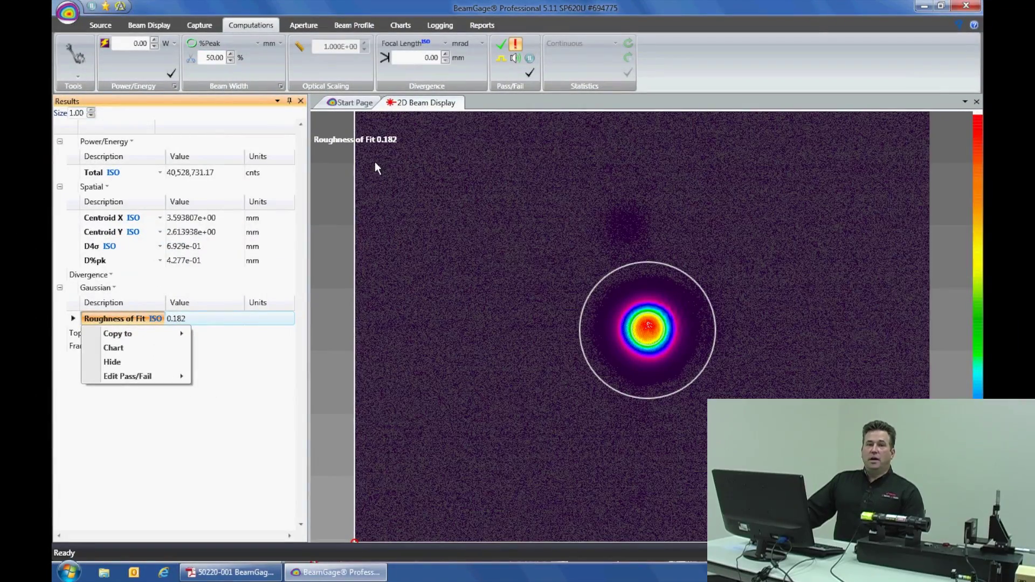
left_click(337, 139)
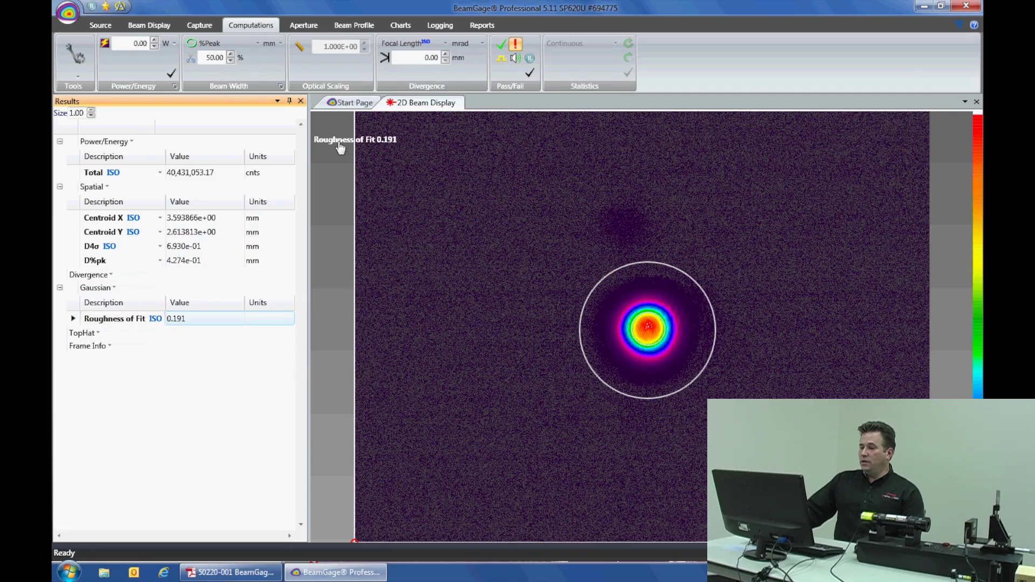
left_click_drag(340, 149, 739, 144)
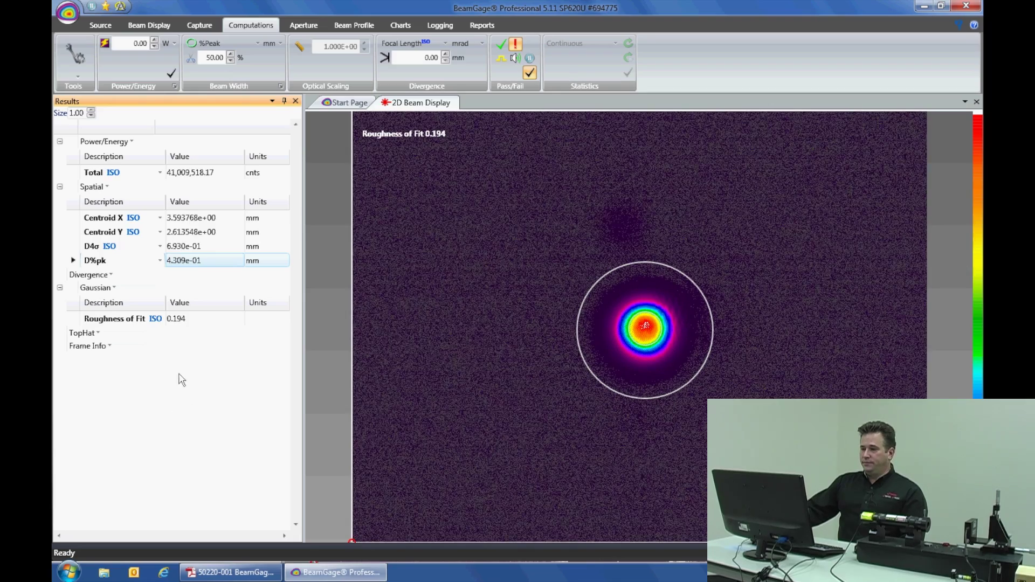
Step: Copy D%pk to the 2D Beam Display and place its label beneath Roughness of Fit
right_click(87, 264)
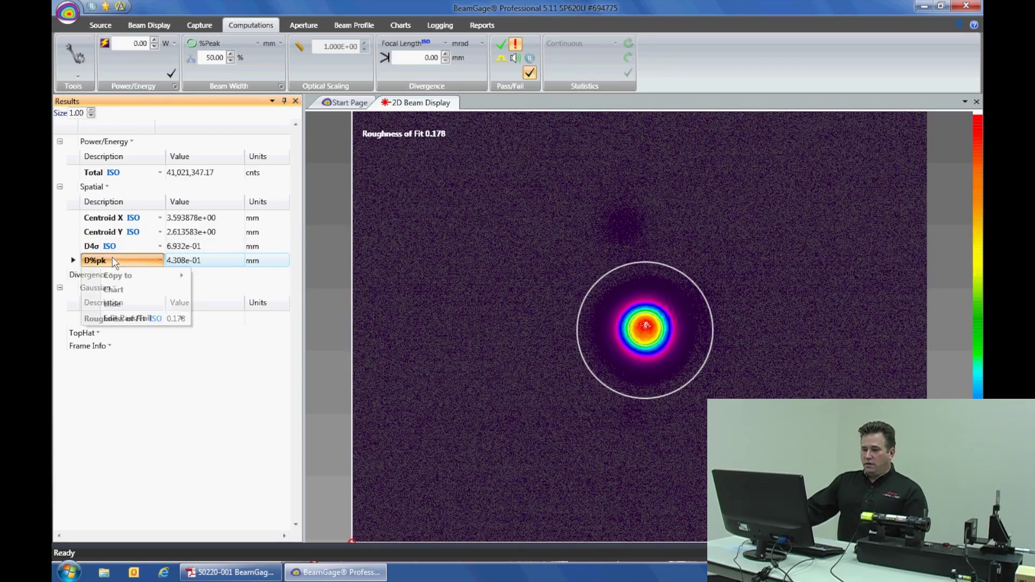
mouse_move(134, 276)
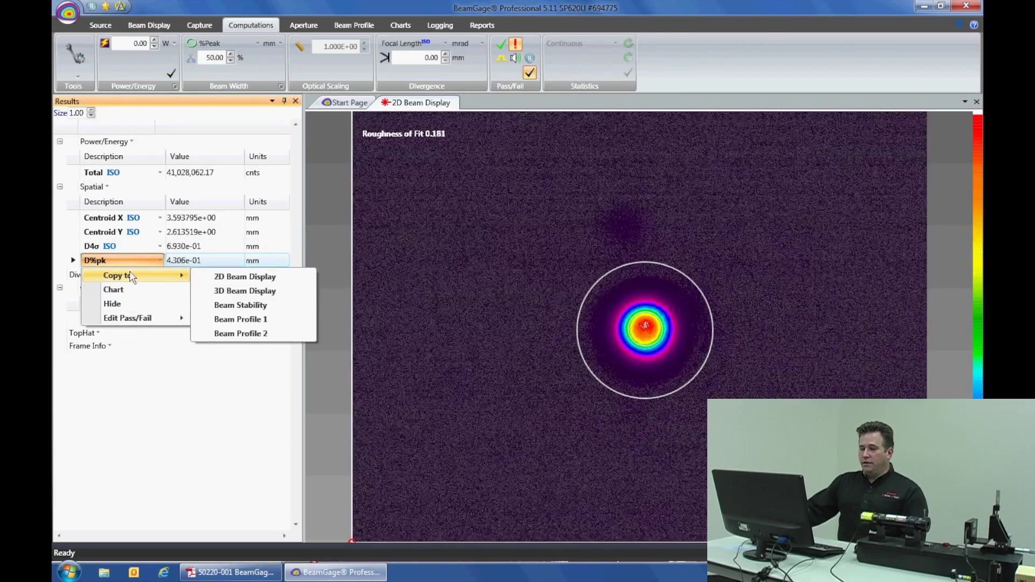
left_click(252, 274)
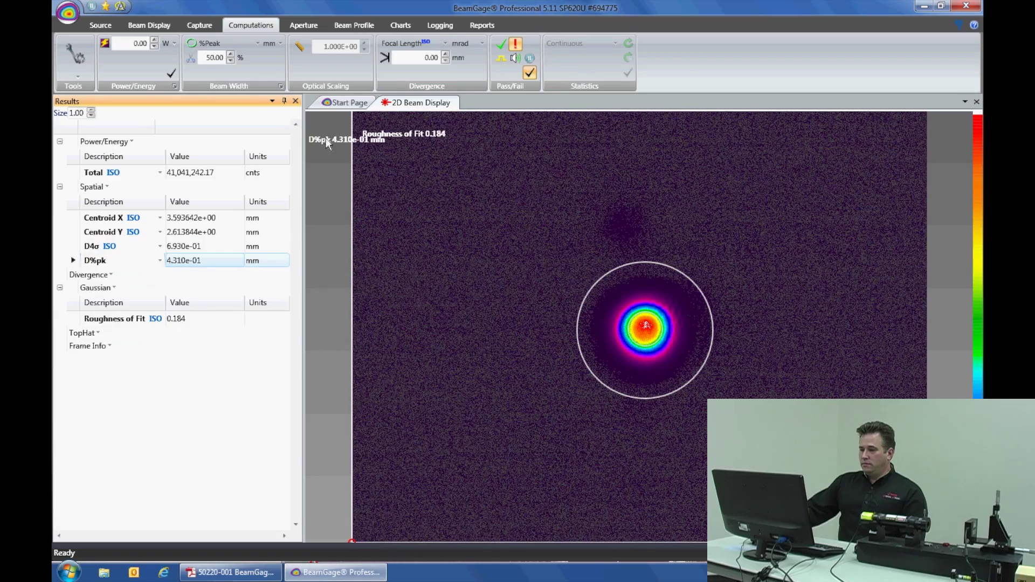
left_click_drag(326, 144, 384, 155)
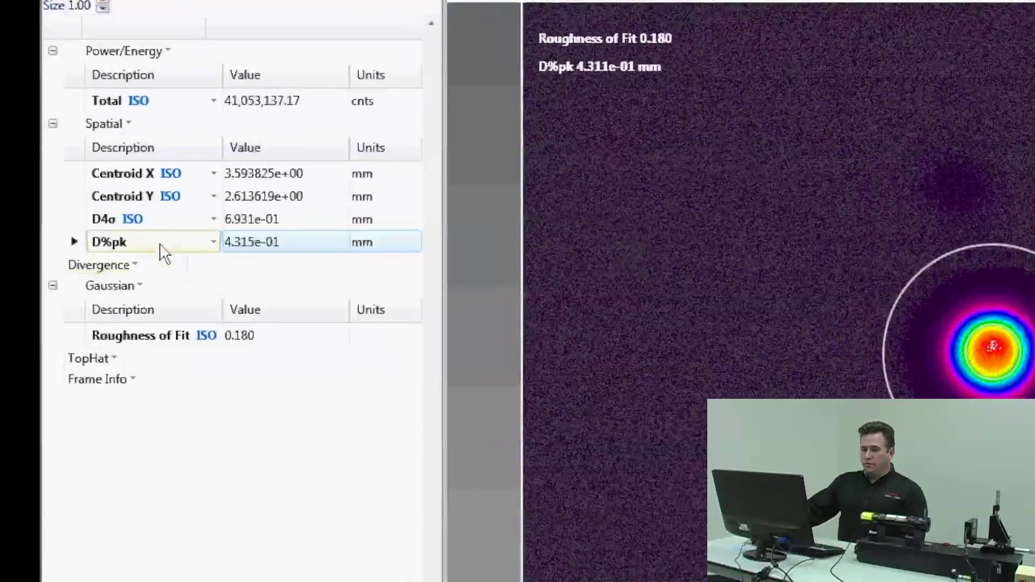
right_click(126, 261)
Step: Give D%pk pass/fail limits of maximum .450 and minimum .400
mouse_move(119, 335)
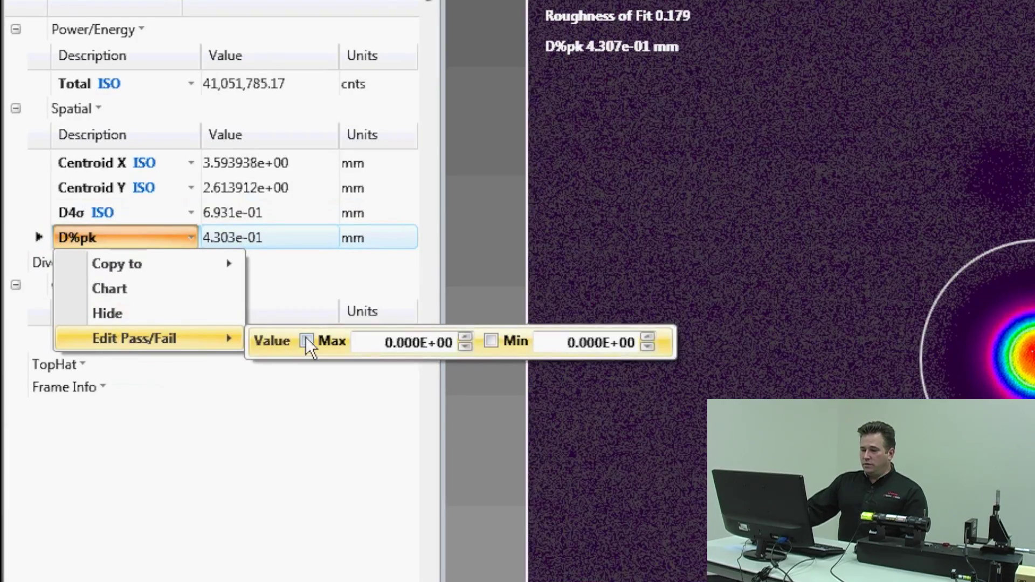
left_click(305, 340)
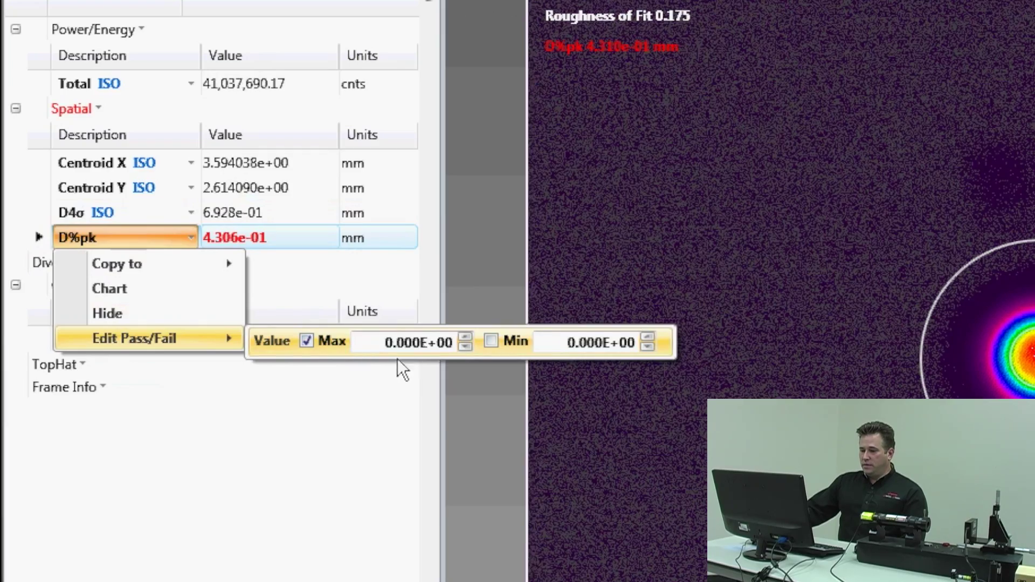
double_click(403, 343)
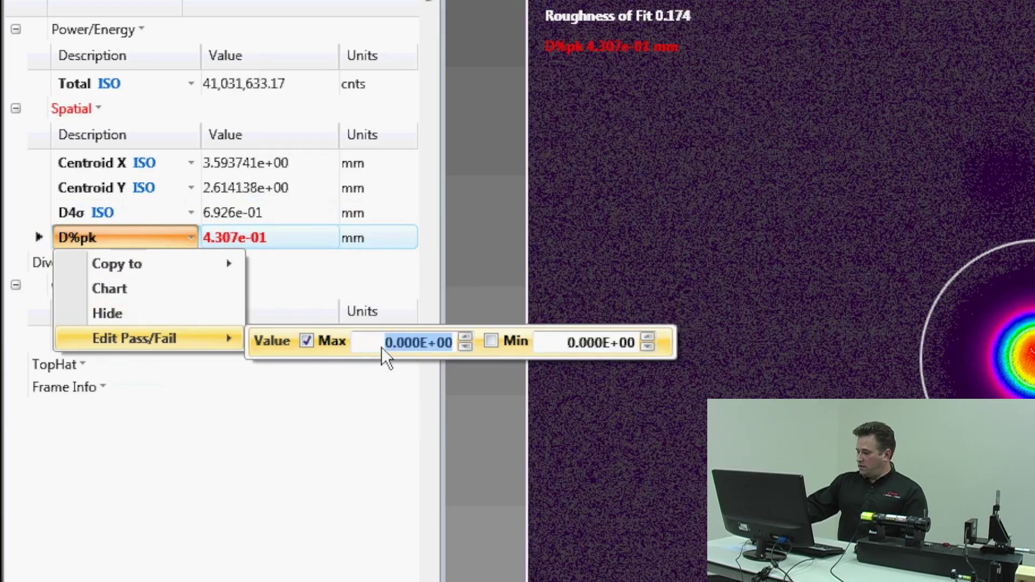
type(".450")
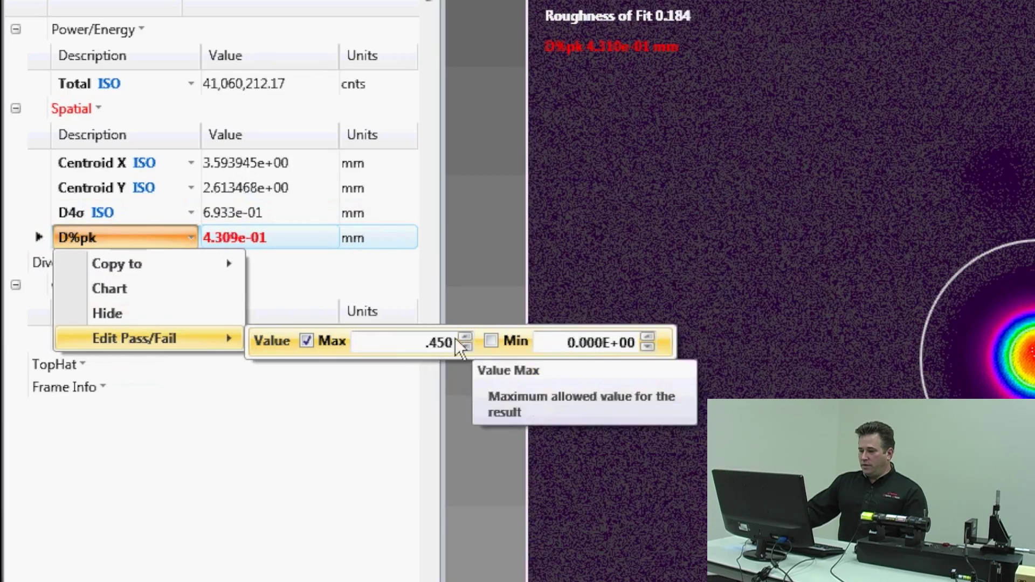
left_click(490, 341)
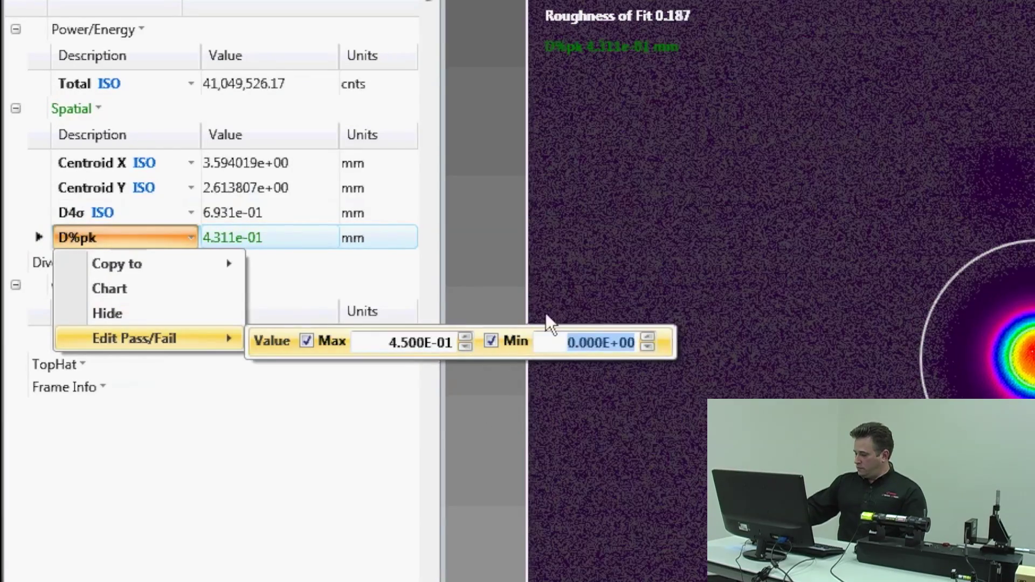
type(".400")
key("Return")
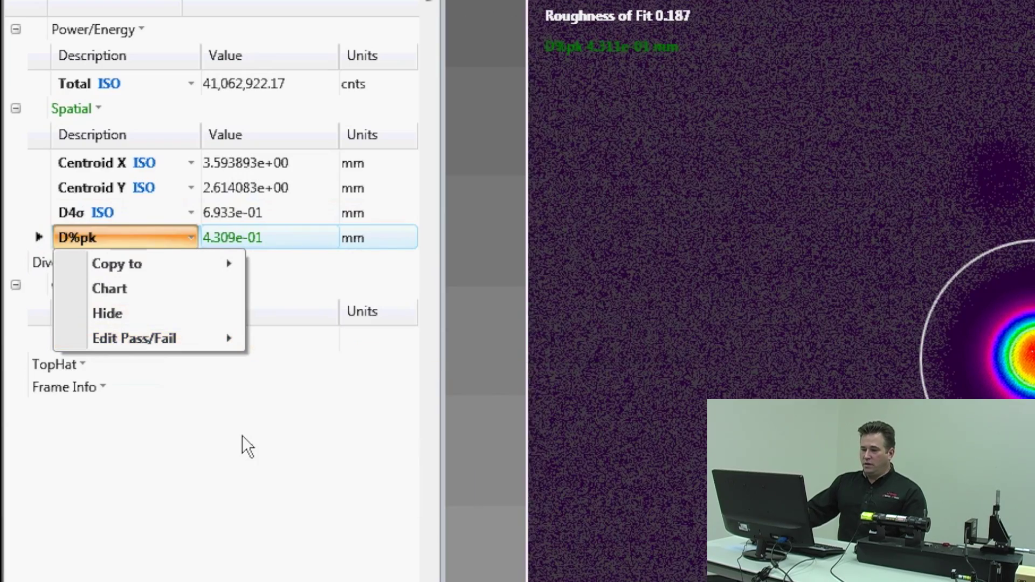
left_click(242, 435)
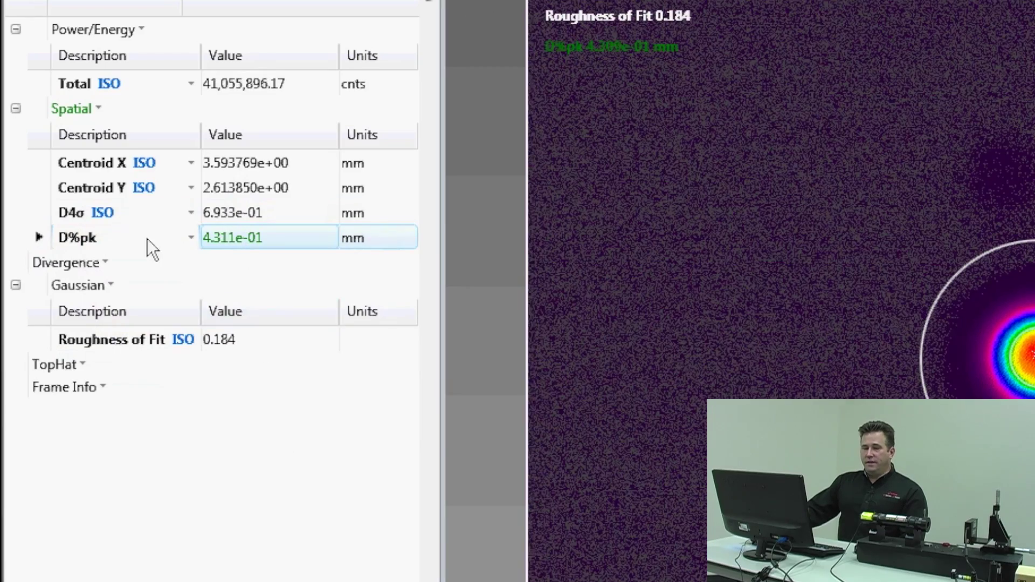
mouse_move(141, 231)
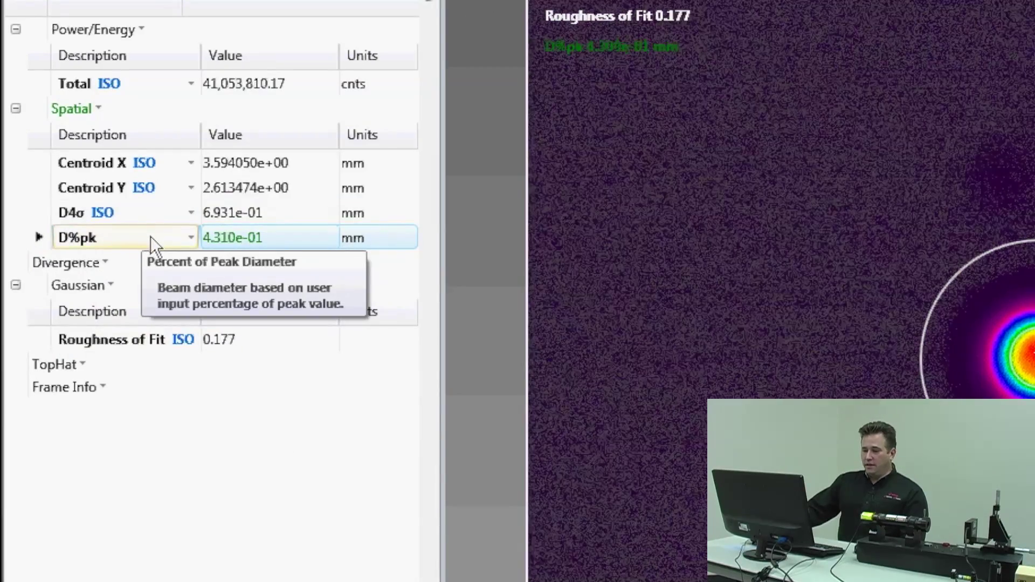
Step: Set the D%pk pass/fail maximum to 0.430 so the 4.313e-01 mm reading fails in red
right_click(151, 236)
mouse_move(214, 344)
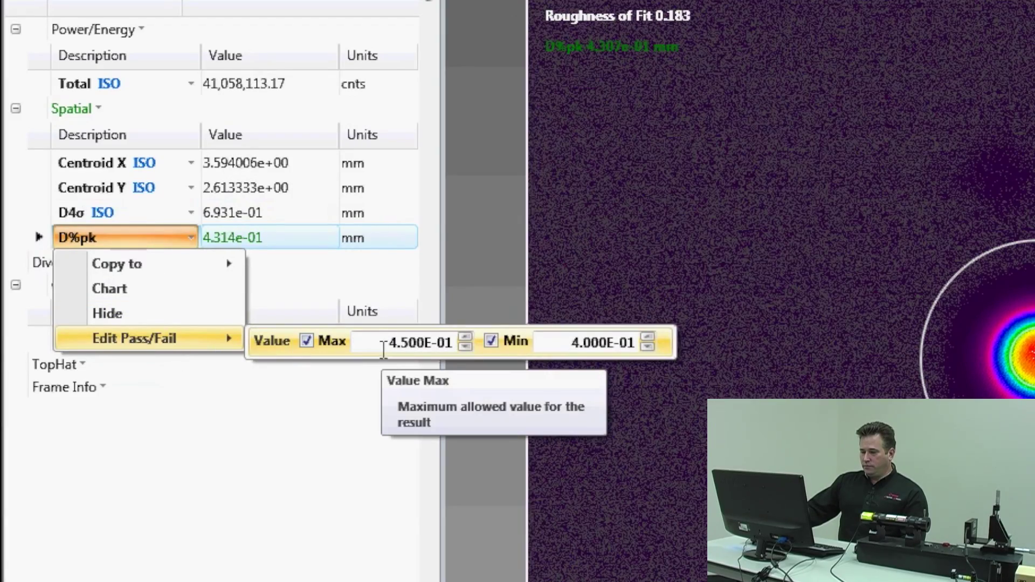
left_click(383, 350)
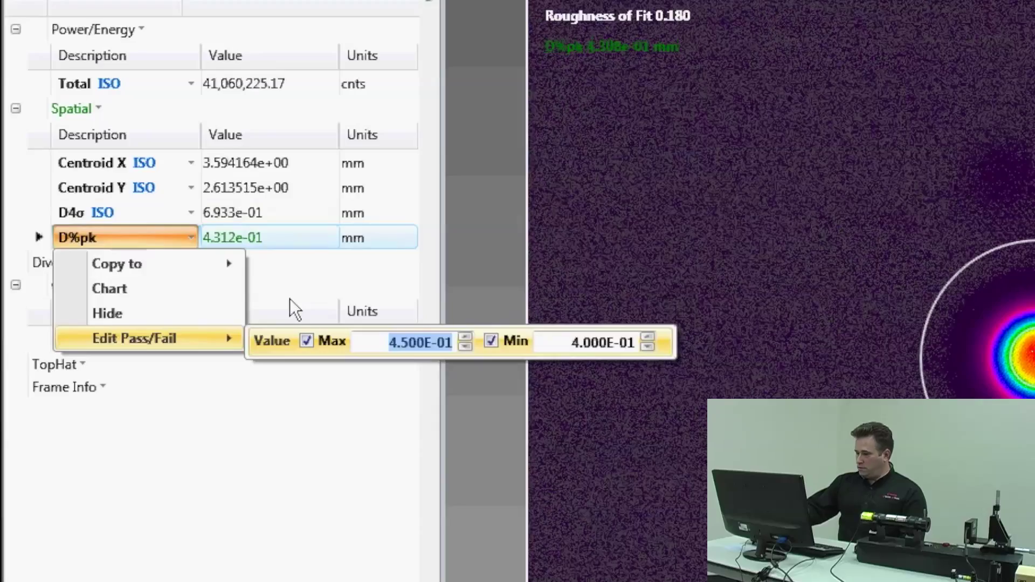
type(".43")
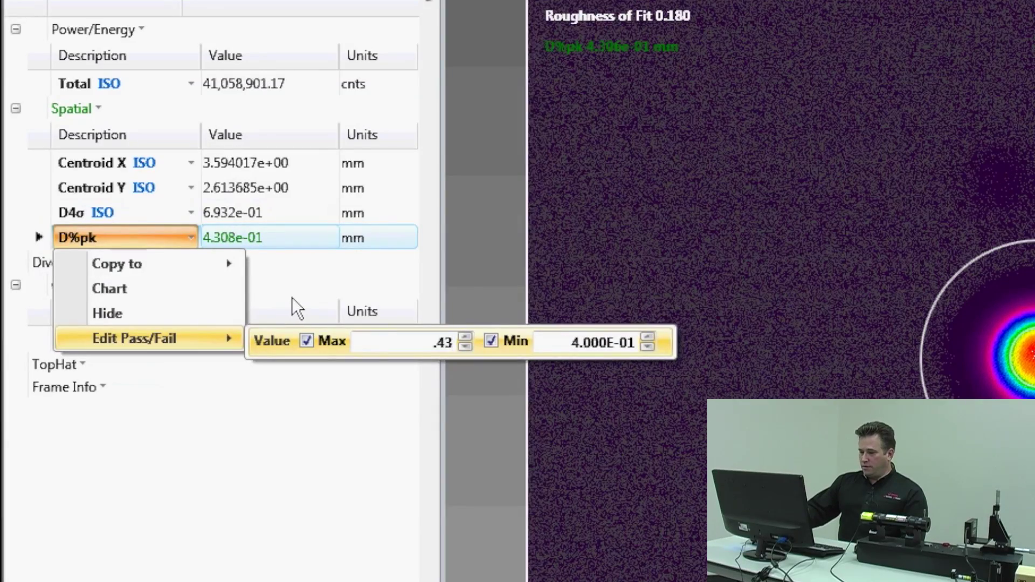
type("0")
key("Return")
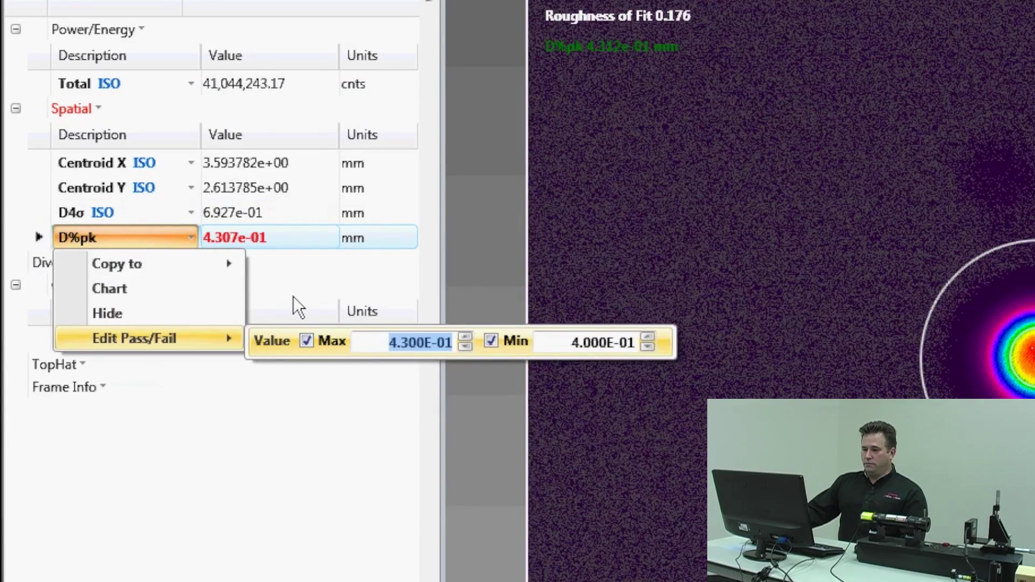
key("Escape")
key("Escape")
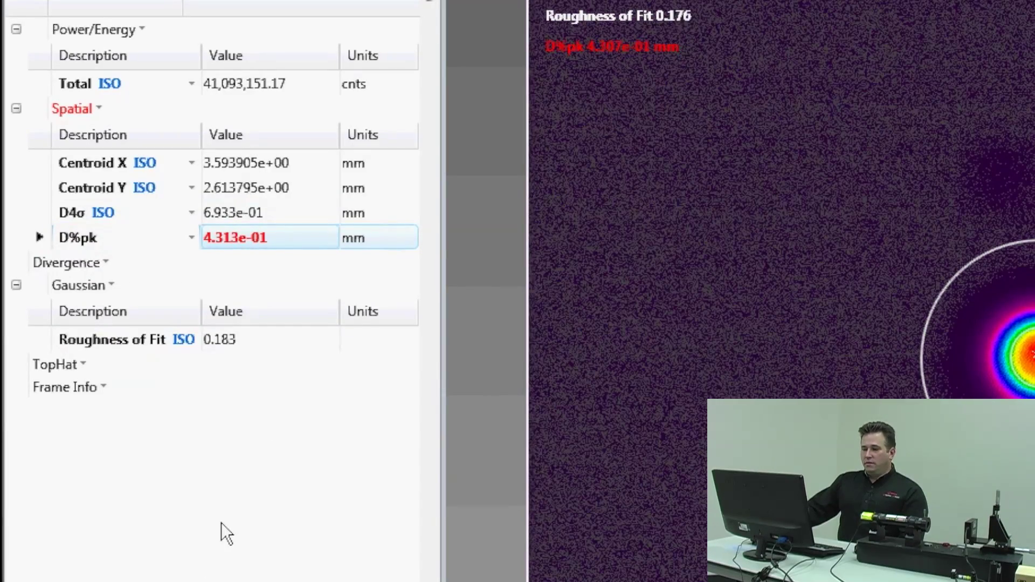
Step: Chart D%pk over time in a new D%pk-1 tab, finishing on the 2D Beam Display tab
right_click(112, 235)
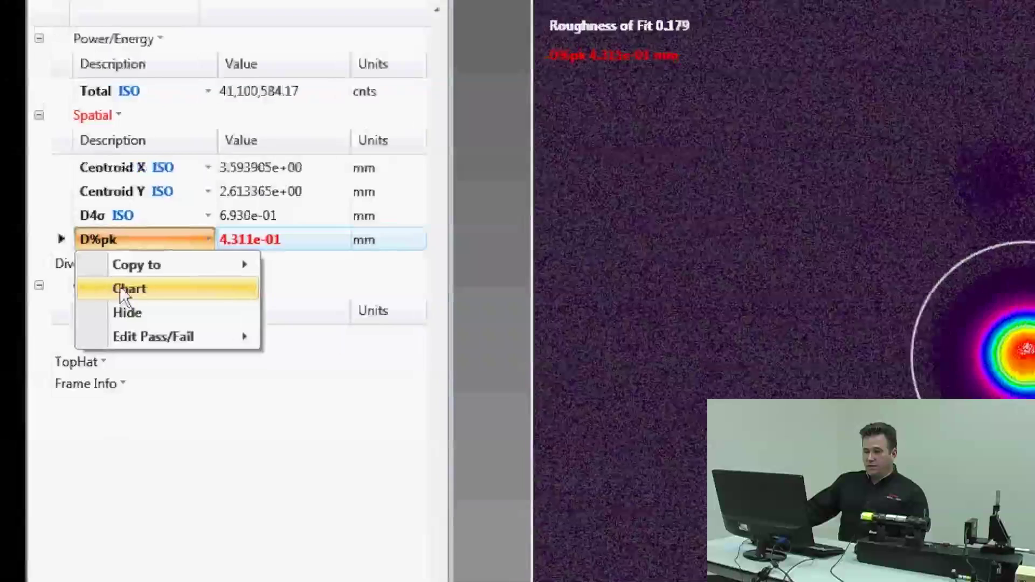
left_click(118, 289)
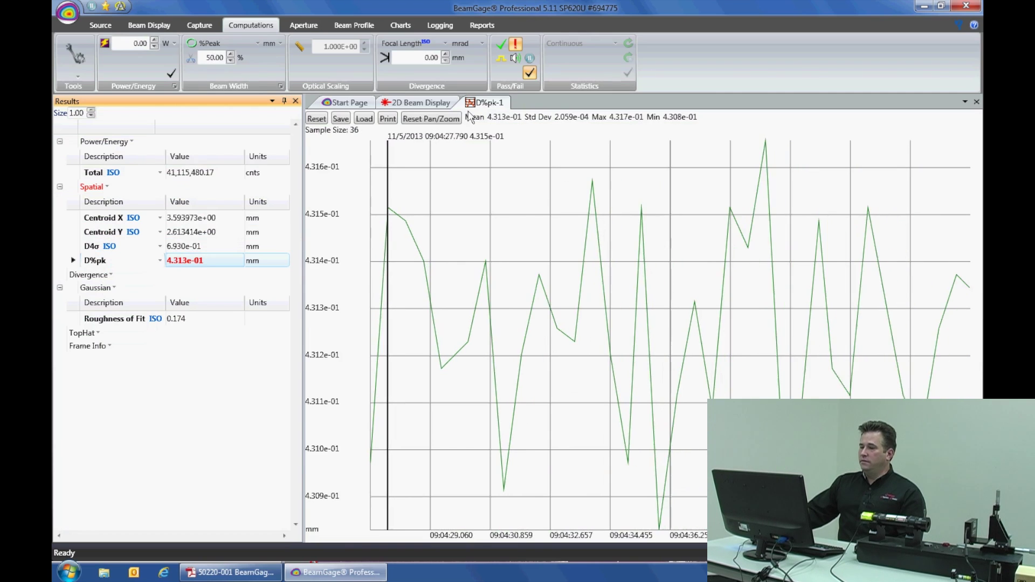
left_click(425, 104)
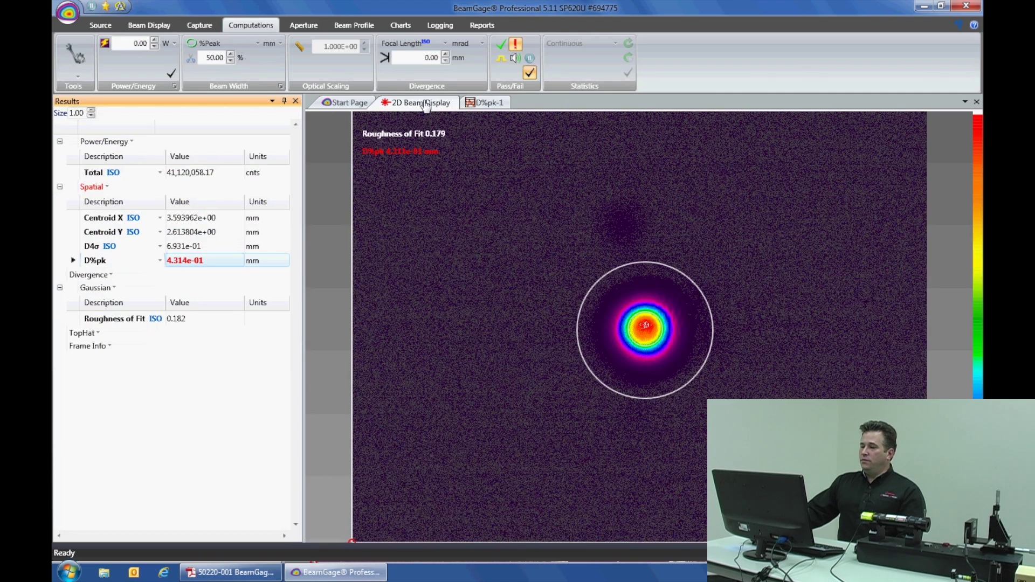
left_click(491, 106)
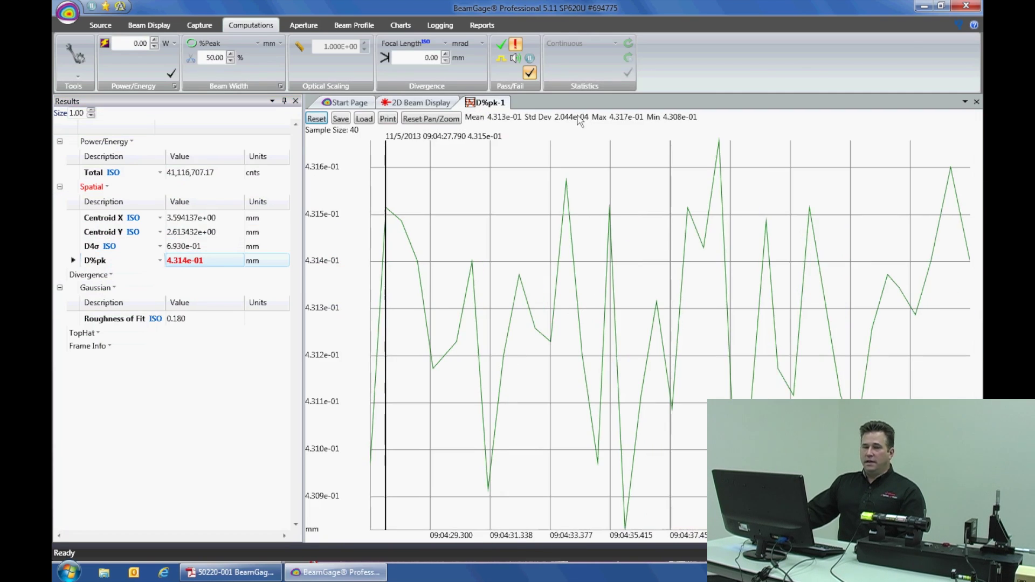
left_click(430, 104)
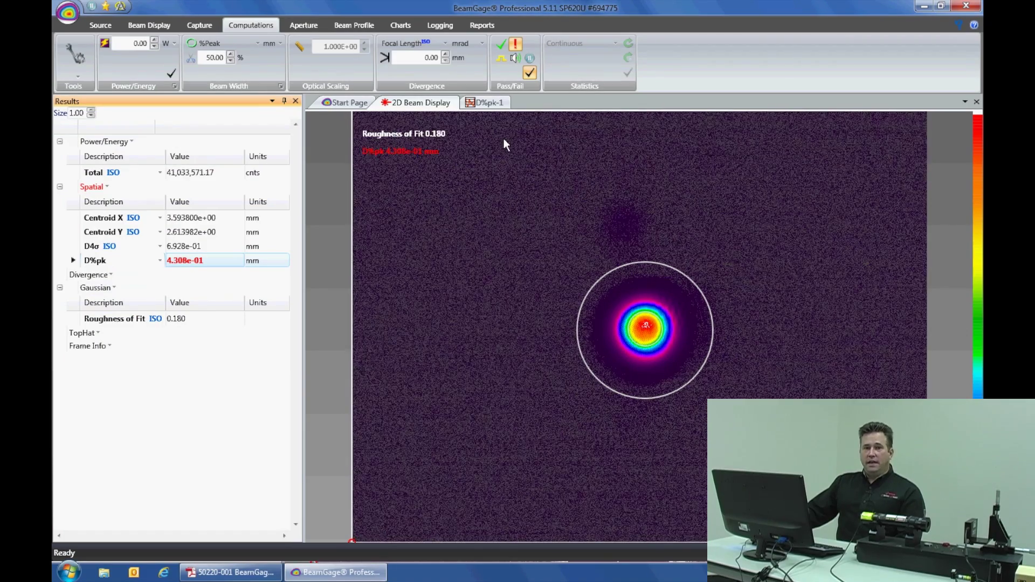
Step: Detach the D%pk-1 chart into a floating window, made wider and shorter below the beam
left_click_drag(488, 103, 379, 386)
left_click_drag(404, 483, 706, 480)
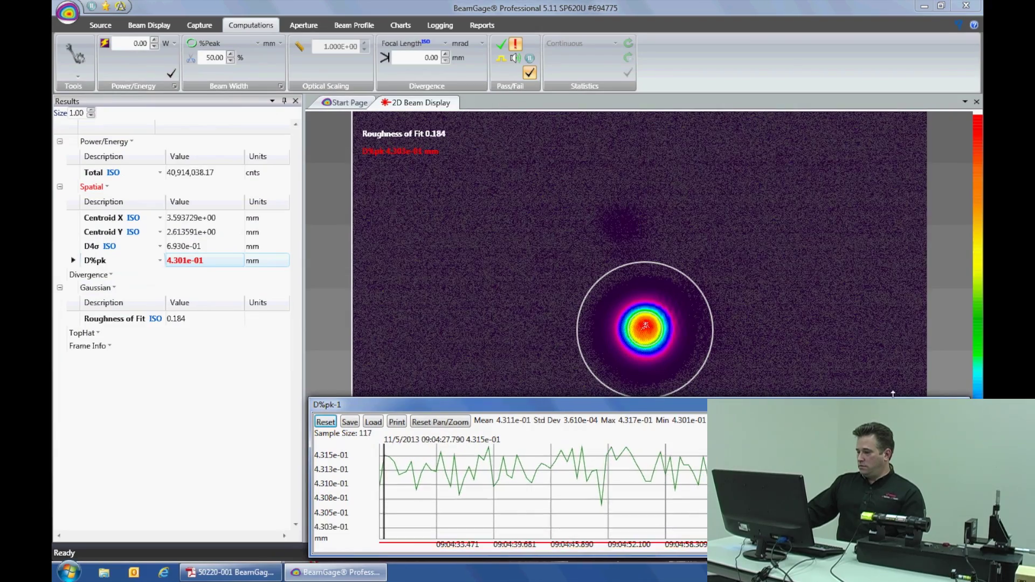
left_click_drag(707, 398, 707, 427)
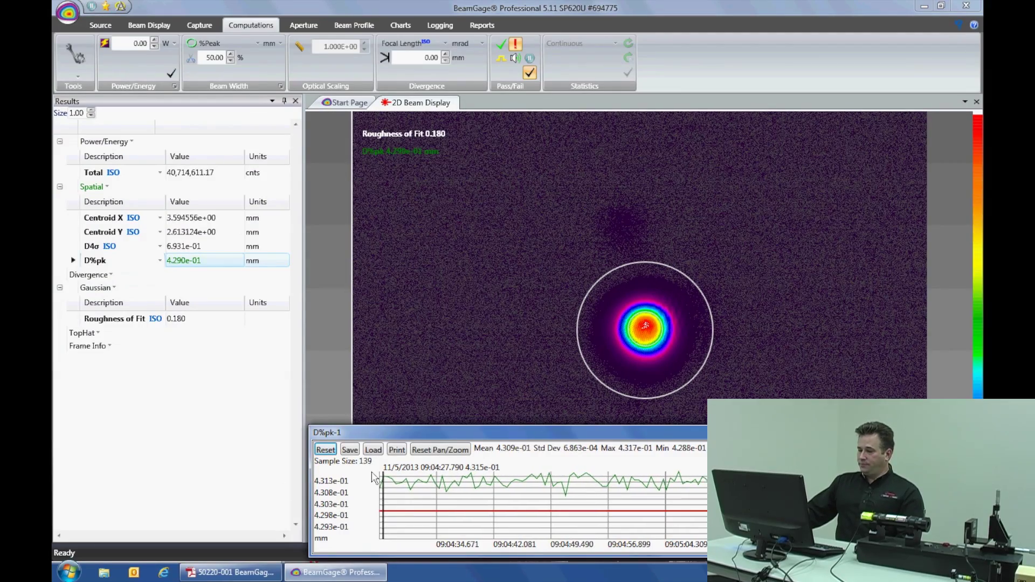
left_click(228, 369)
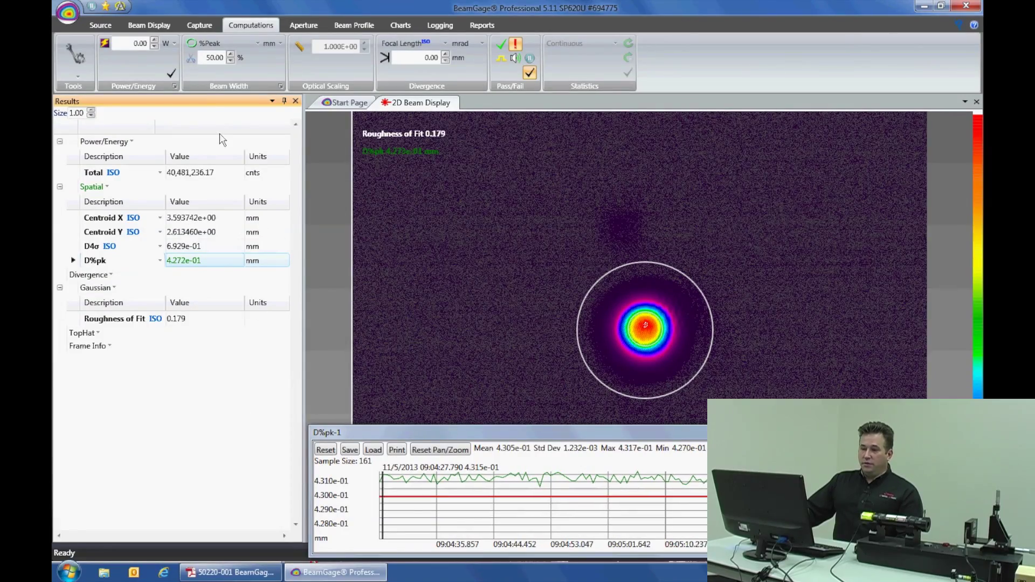
Step: Undock the Results panel, move it to the right of the beam display, and enlarge it
double_click(213, 105)
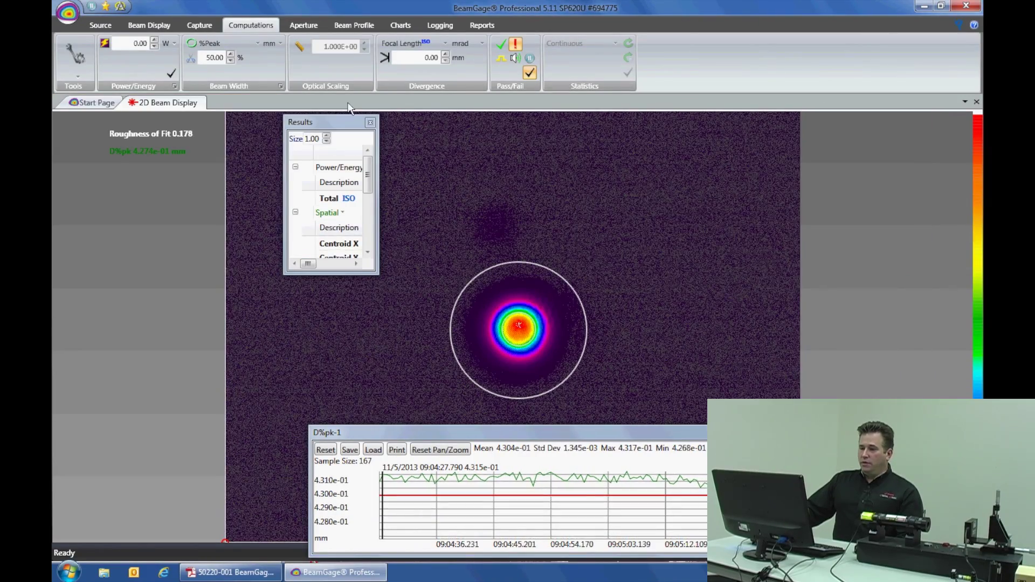
left_click_drag(346, 121, 815, 123)
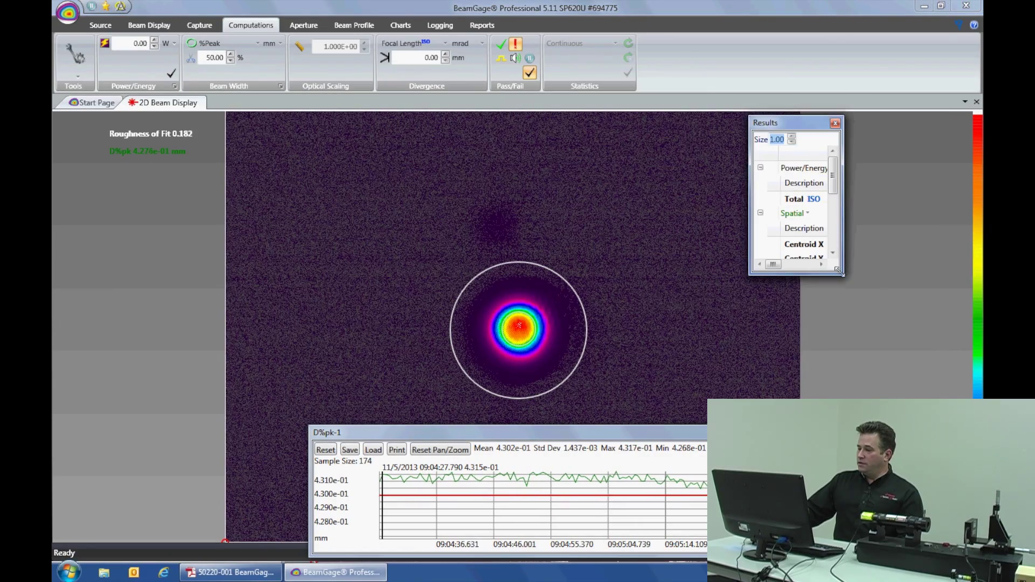
left_click(861, 300)
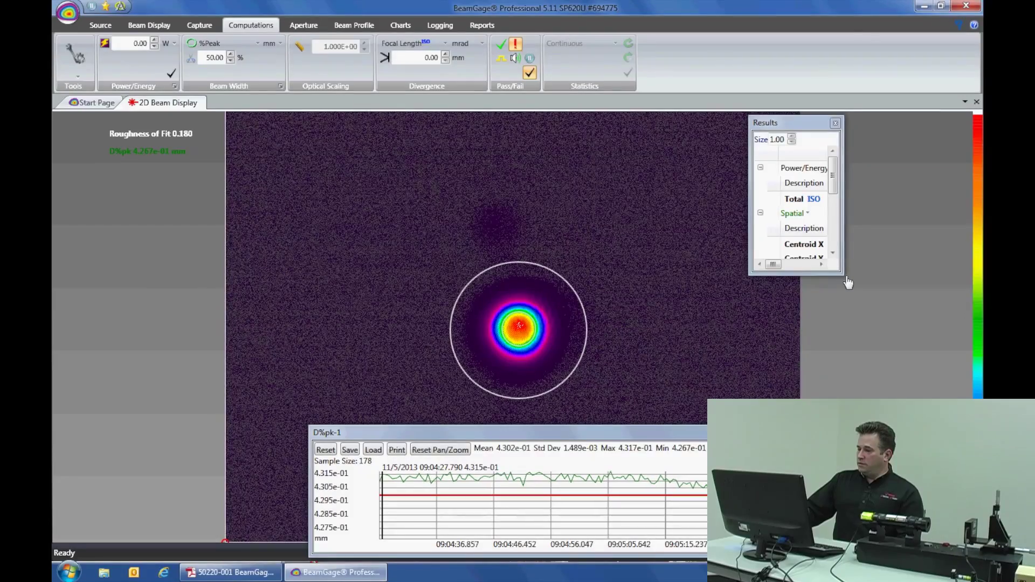
left_click_drag(839, 274, 966, 398)
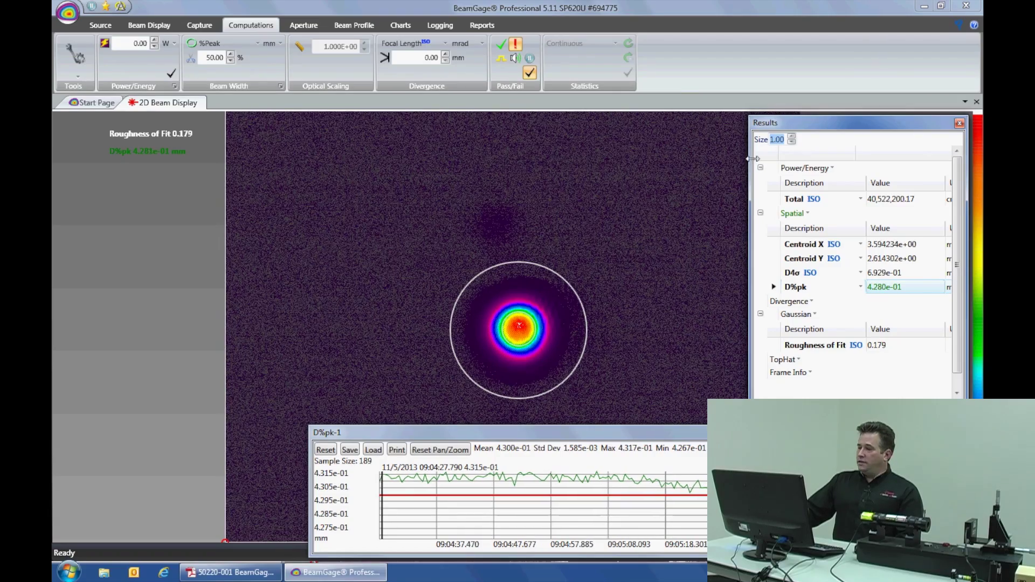
Step: Raise the Results text size to 2.00, shift the window left, and widen it to show Value
left_click(790, 136)
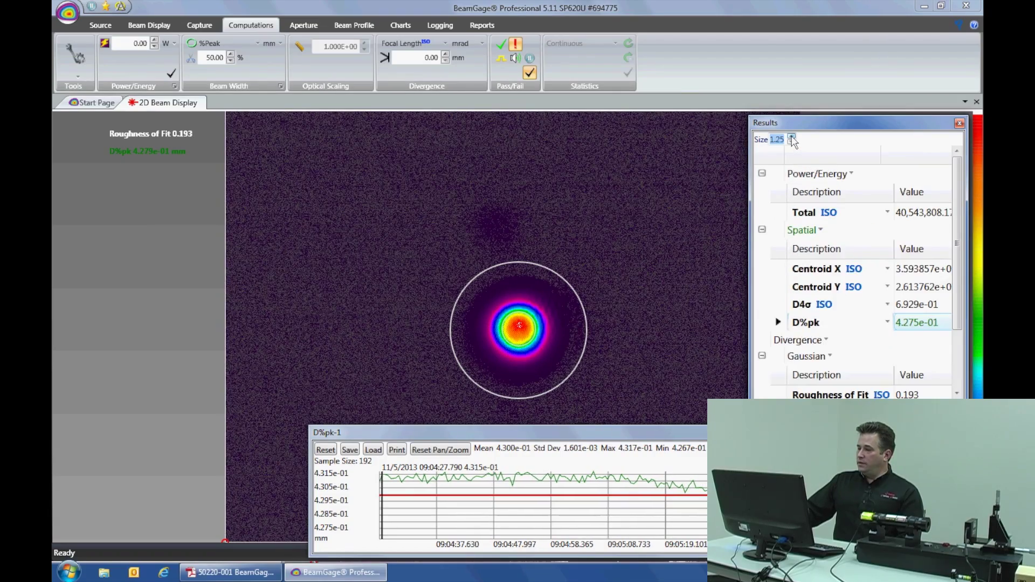
left_click(791, 136)
left_click(790, 136)
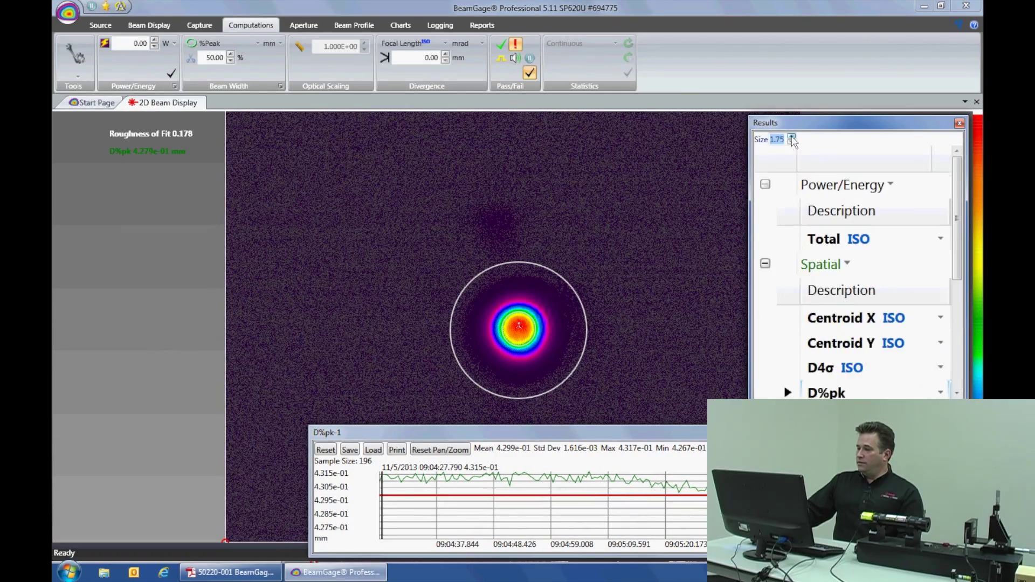
left_click(791, 136)
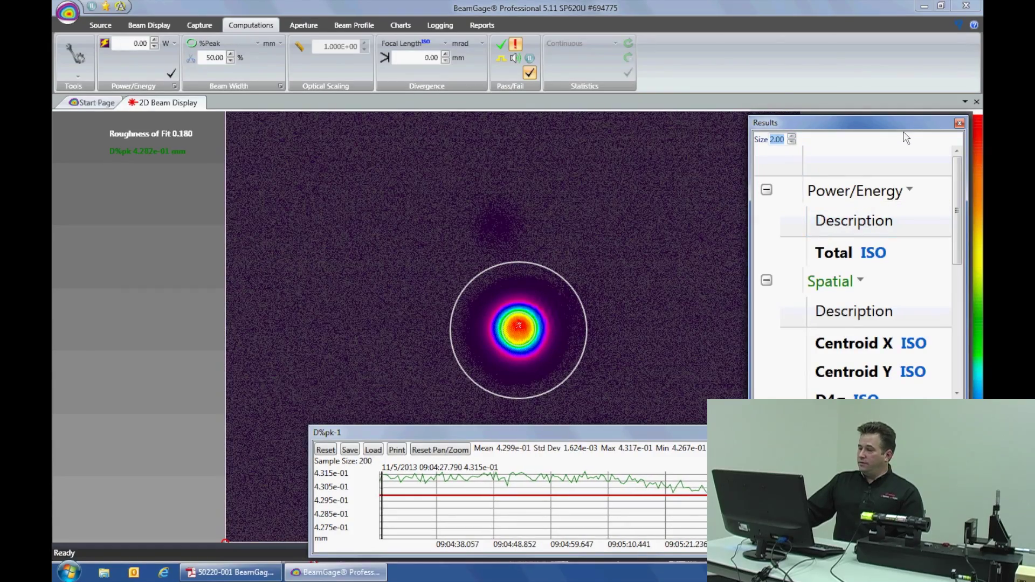
left_click_drag(905, 129, 747, 122)
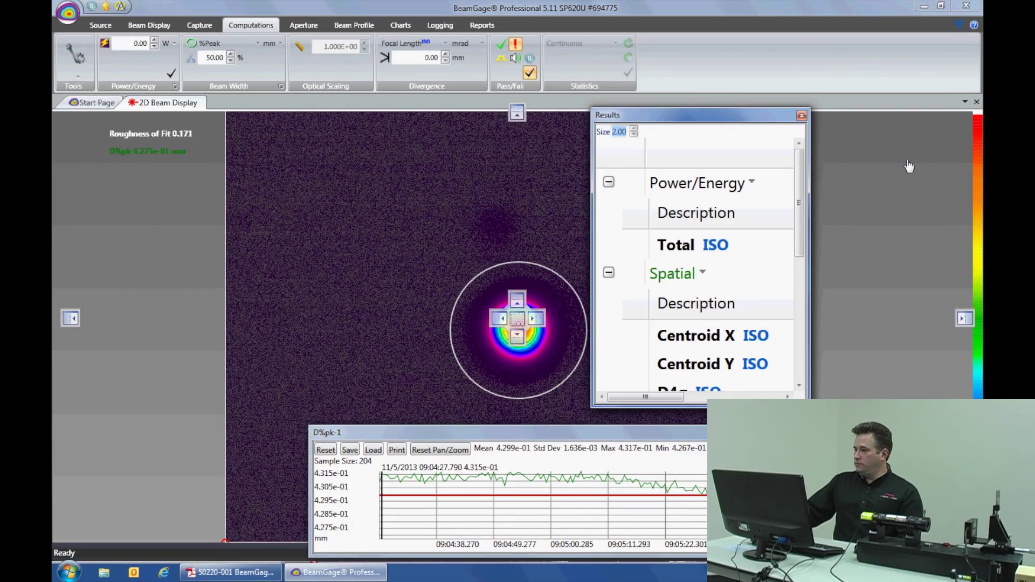
left_click_drag(808, 201, 970, 202)
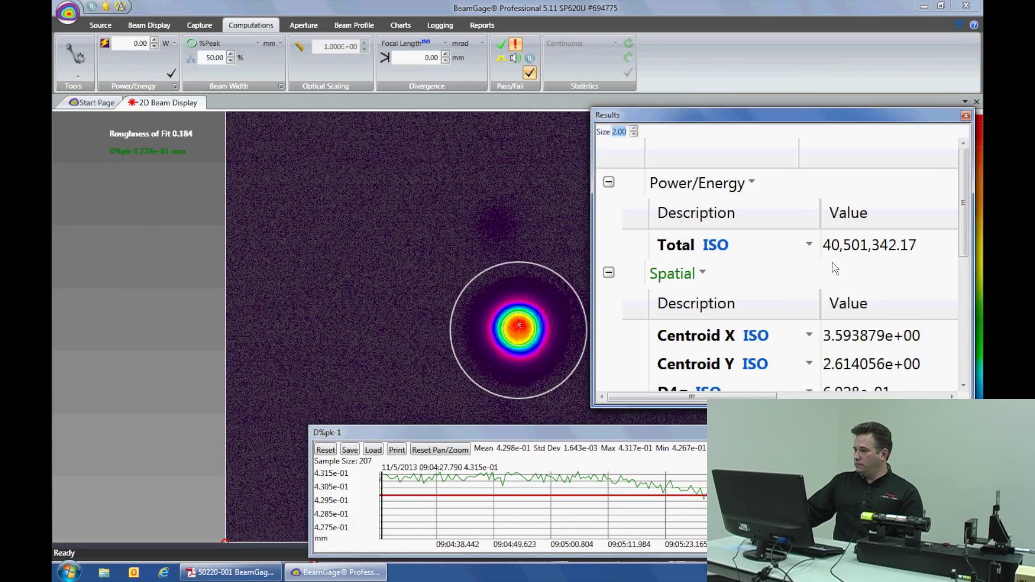